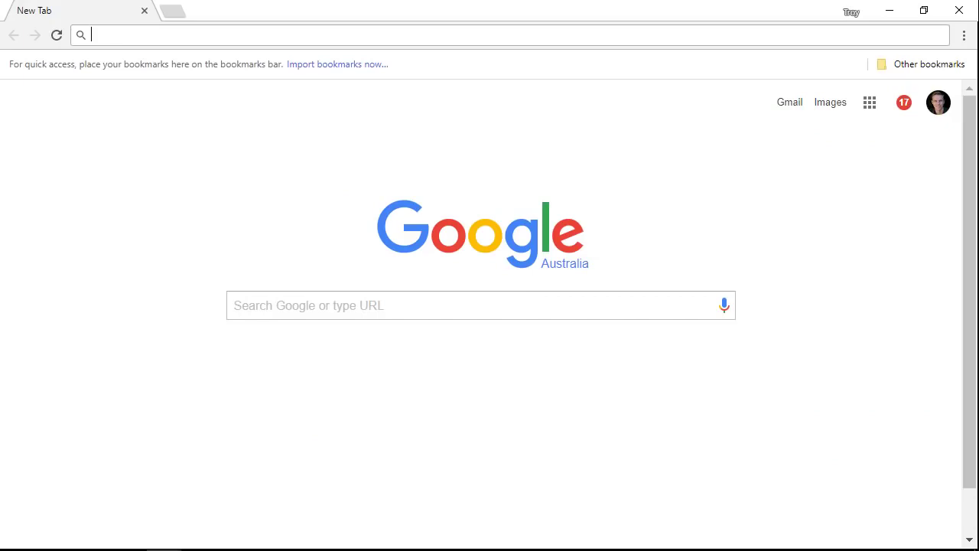
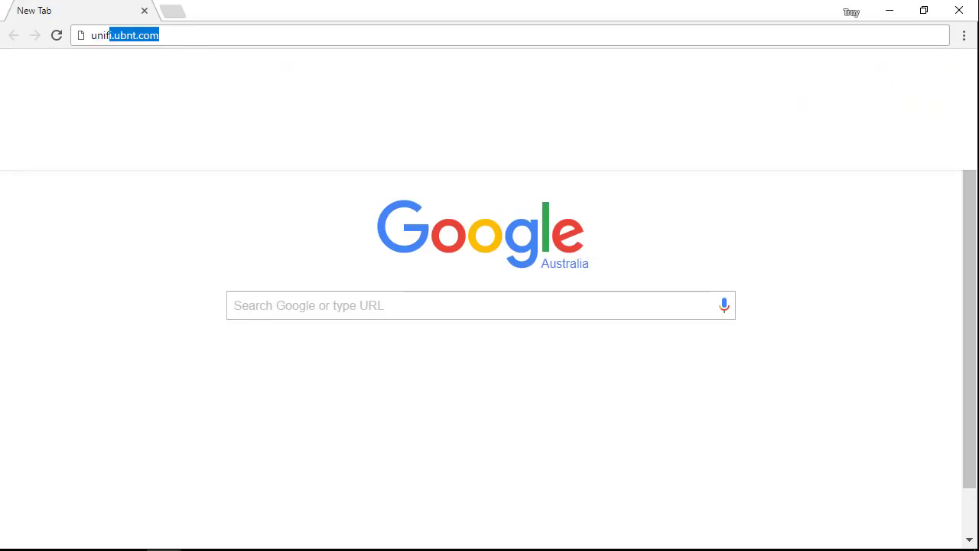
Load unifi.ubnt.com, sign in with the saved credentials and submit the two-factor verification code
{"action": "key", "text": "Return"}
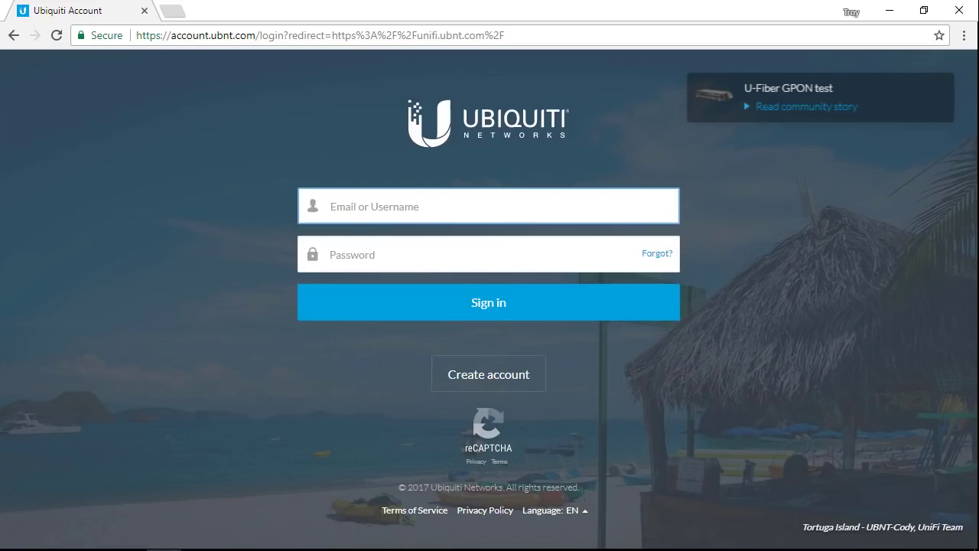
{"action": "key", "text": "ctrl+backslash"}
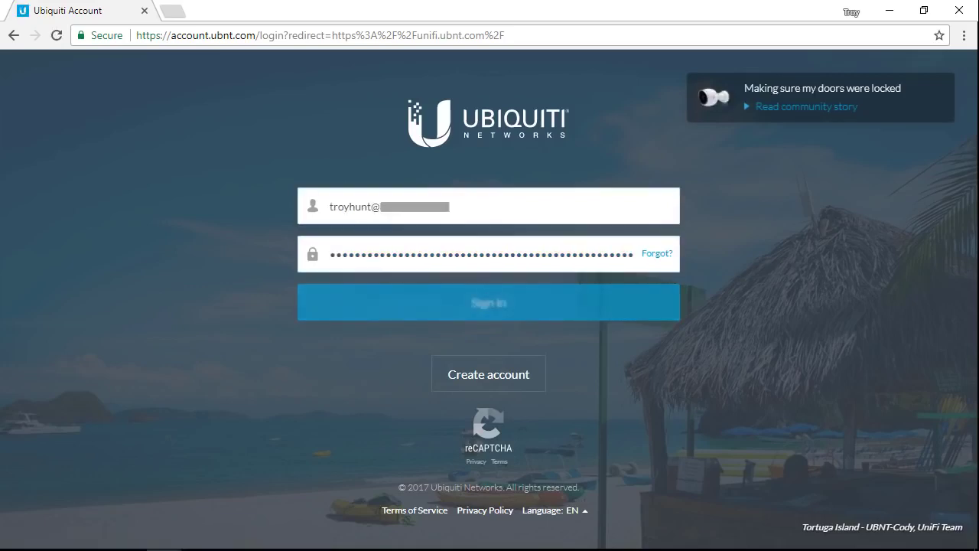
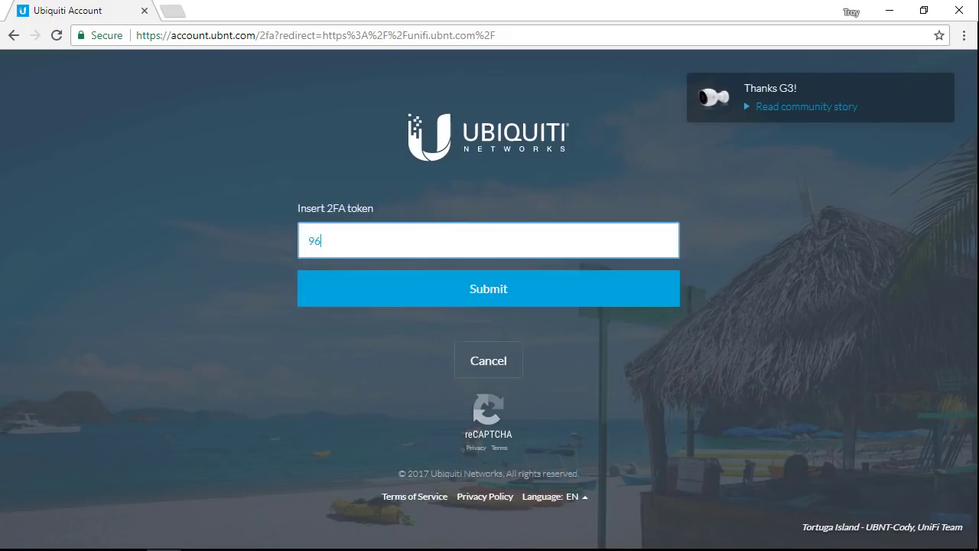
{"action": "key", "text": "Return"}
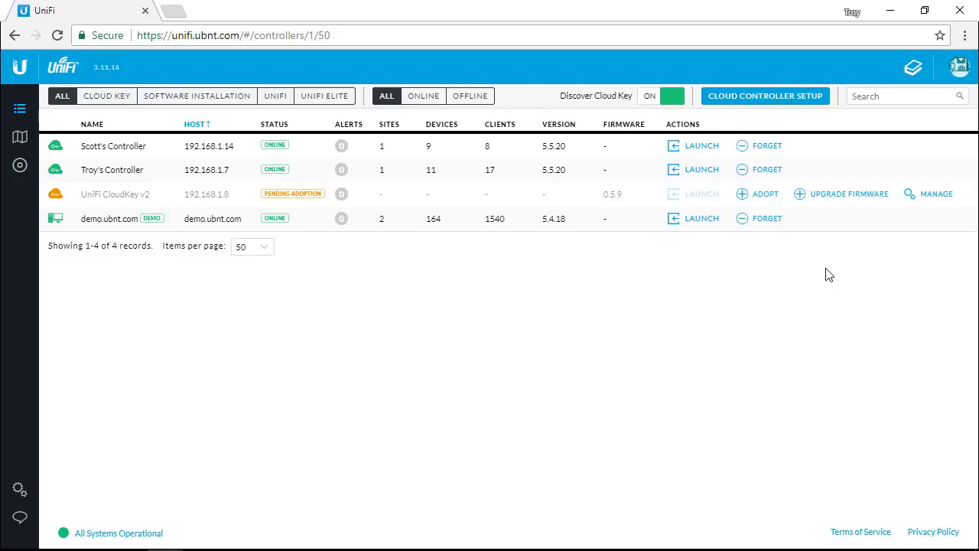
Adopt the pending UniFi CloudKey v2 from the controllers list
{"action": "left_click", "coordinate": [762, 201]}
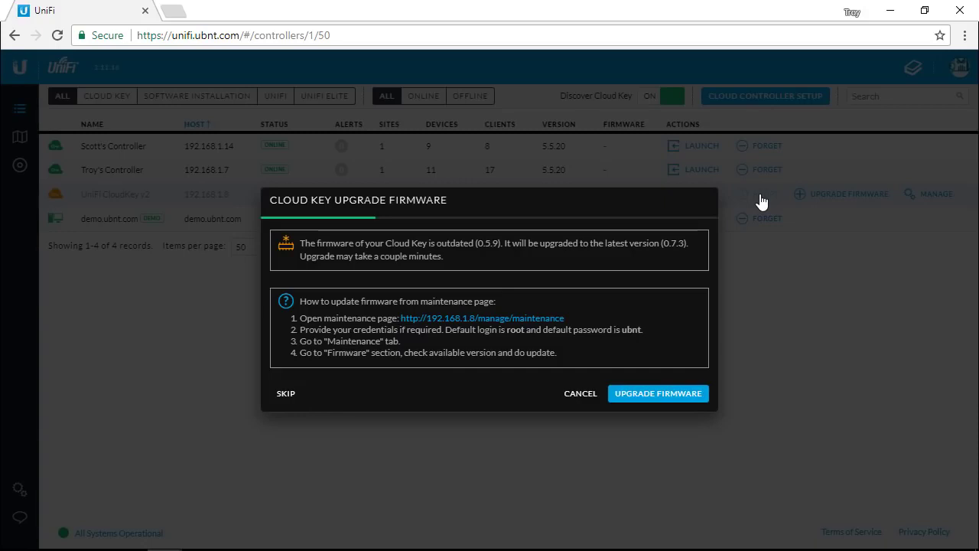
Upgrade the Cloud Key firmware from 0.5.9 to 0.7.3
{"action": "left_click", "coordinate": [681, 396]}
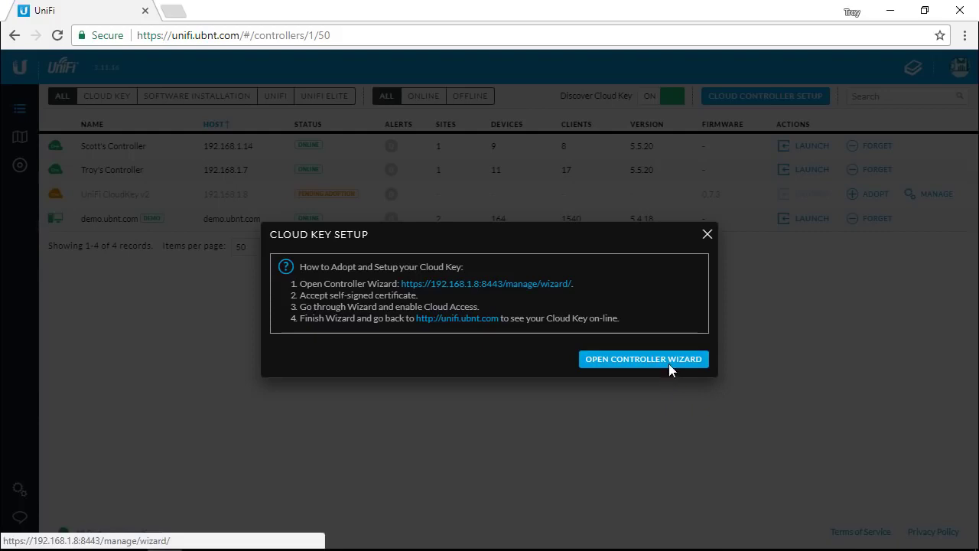
Open the controller wizard at 192.168.1.8, proceeding past the privacy certificate warning
{"action": "left_click", "coordinate": [669, 363]}
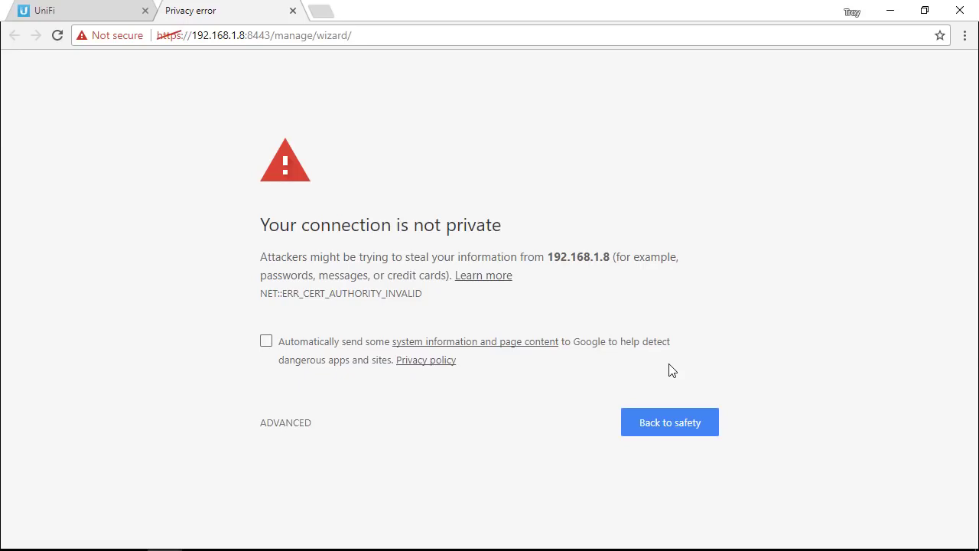
{"action": "left_click", "coordinate": [300, 426]}
{"action": "left_click", "coordinate": [364, 540]}
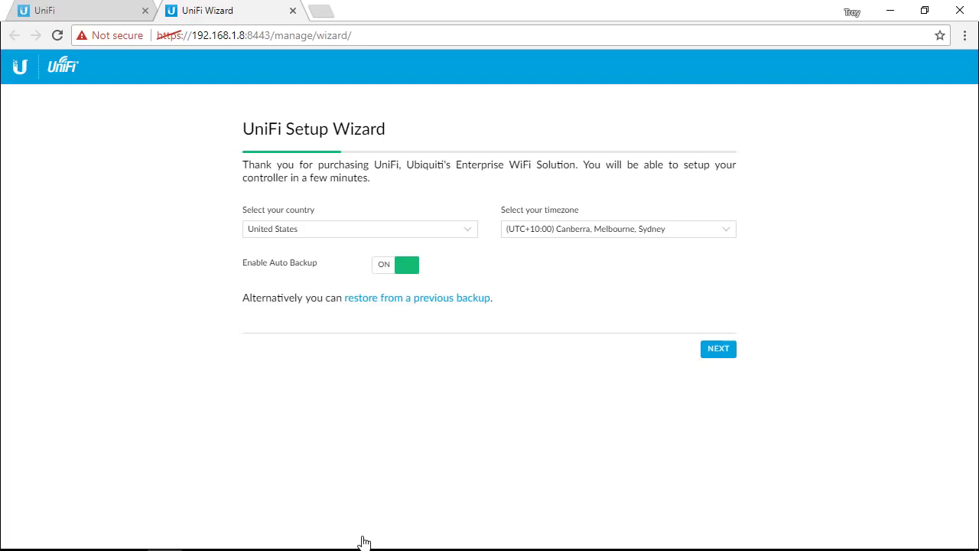
Set the country to Australia and timezone to (UTC+10:00) Brisbane, then continue
{"action": "left_click", "coordinate": [463, 233]}
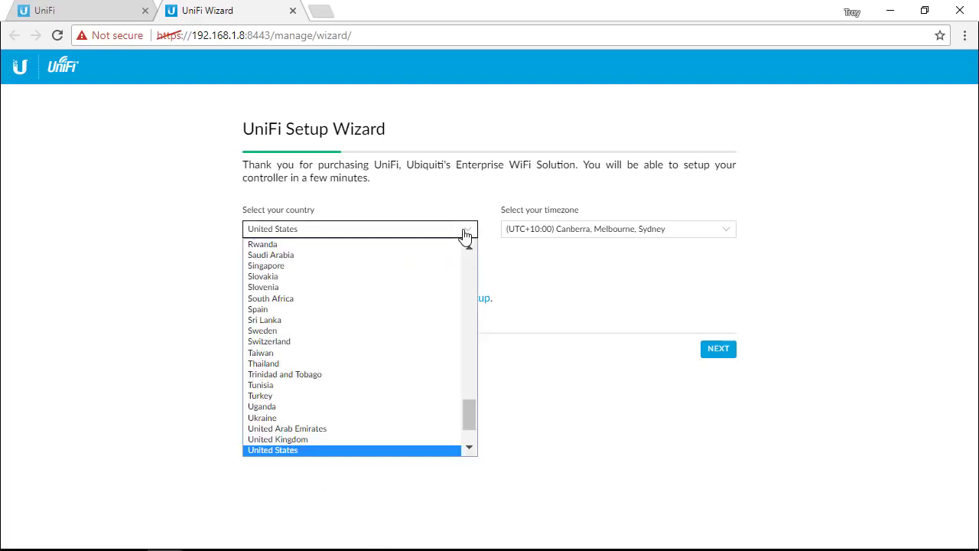
{"action": "mouse_move", "coordinate": [468, 267]}
{"action": "left_mouse_down"}
{"action": "mouse_move", "coordinate": [468, 249]}
{"action": "mouse_move", "coordinate": [461, 252]}
{"action": "left_mouse_up"}
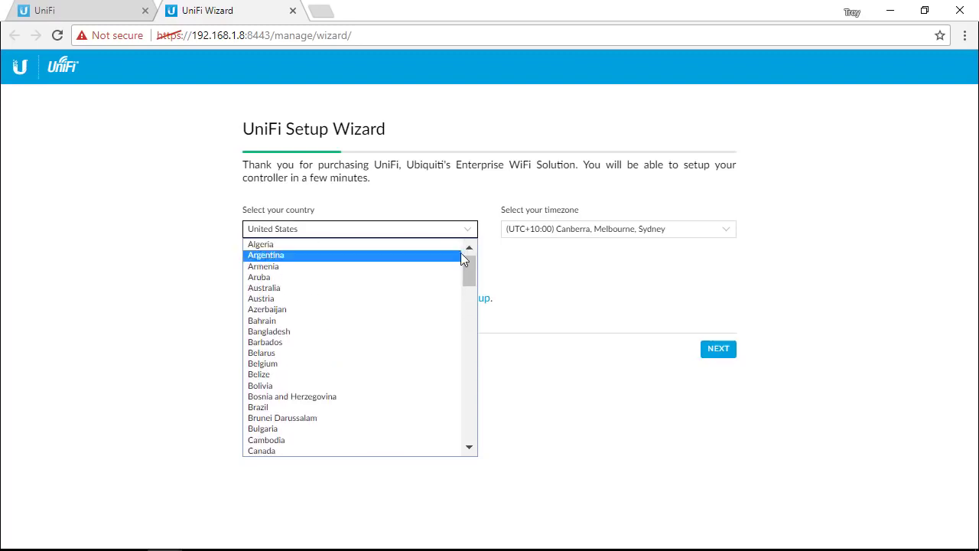
{"action": "left_click", "coordinate": [429, 288]}
{"action": "left_click", "coordinate": [618, 233]}
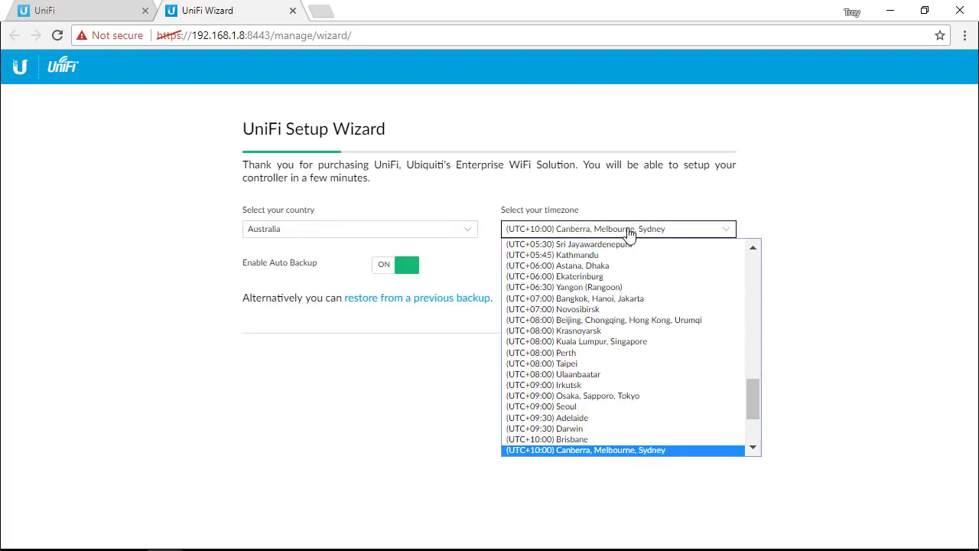
{"action": "left_click", "coordinate": [591, 438]}
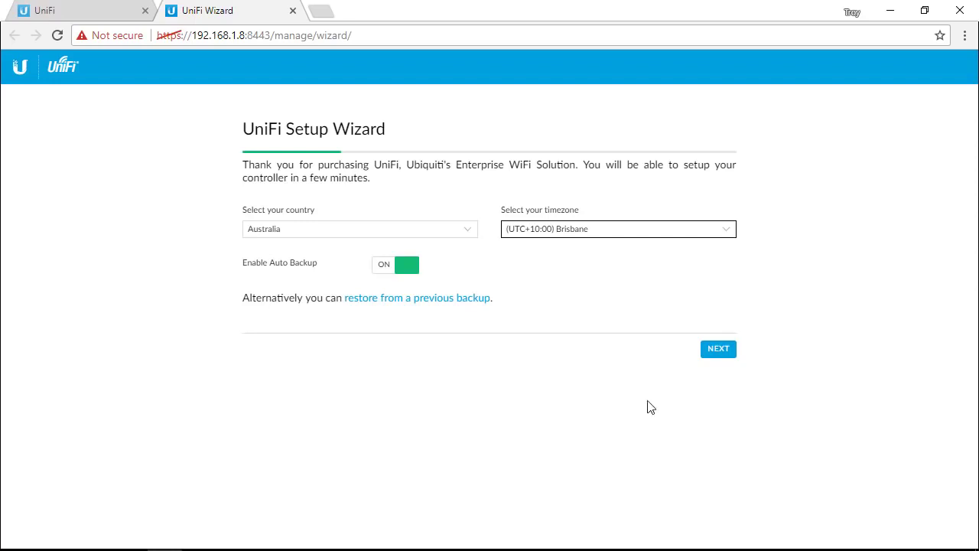
{"action": "left_click", "coordinate": [724, 349]}
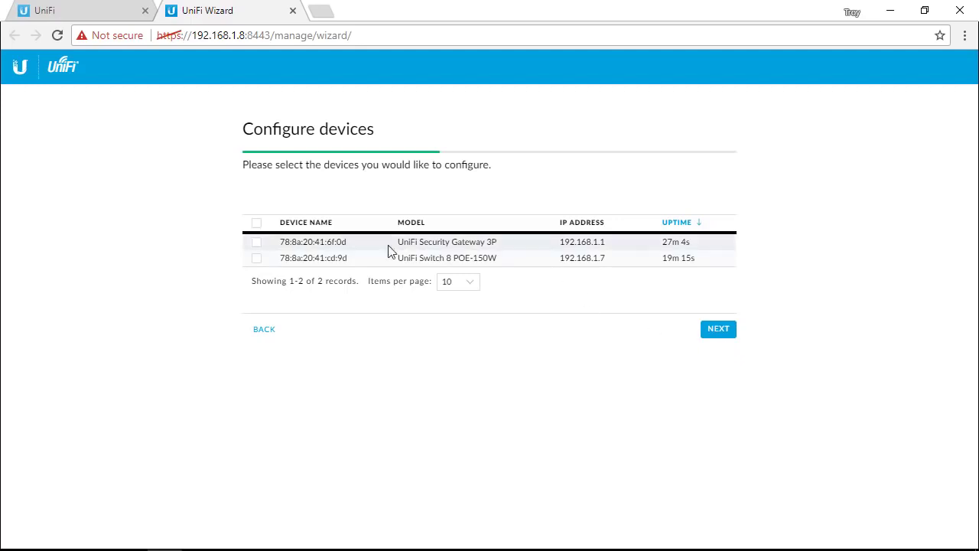
Select both the Security Gateway 3P and Switch 8 POE-150W, then continue
{"action": "left_click", "coordinate": [256, 223]}
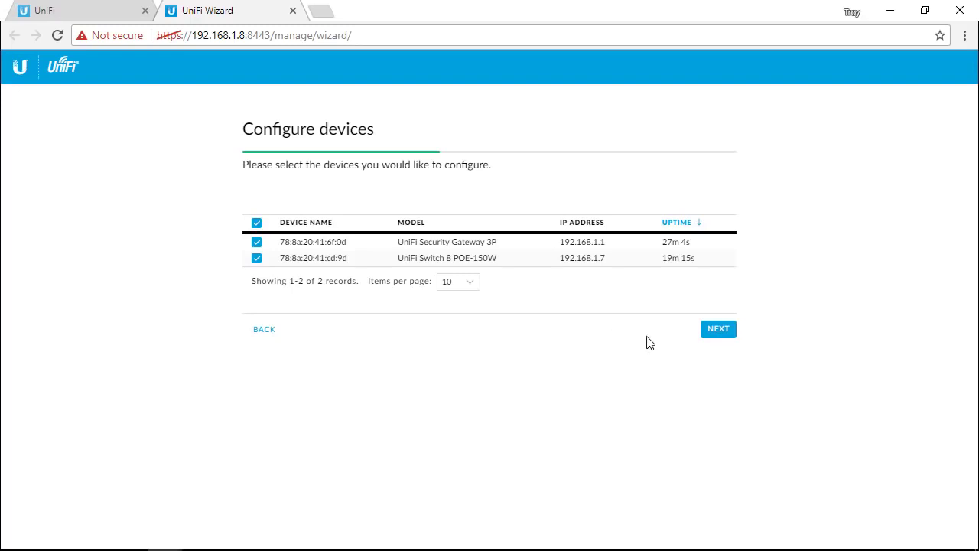
{"action": "left_click", "coordinate": [723, 334]}
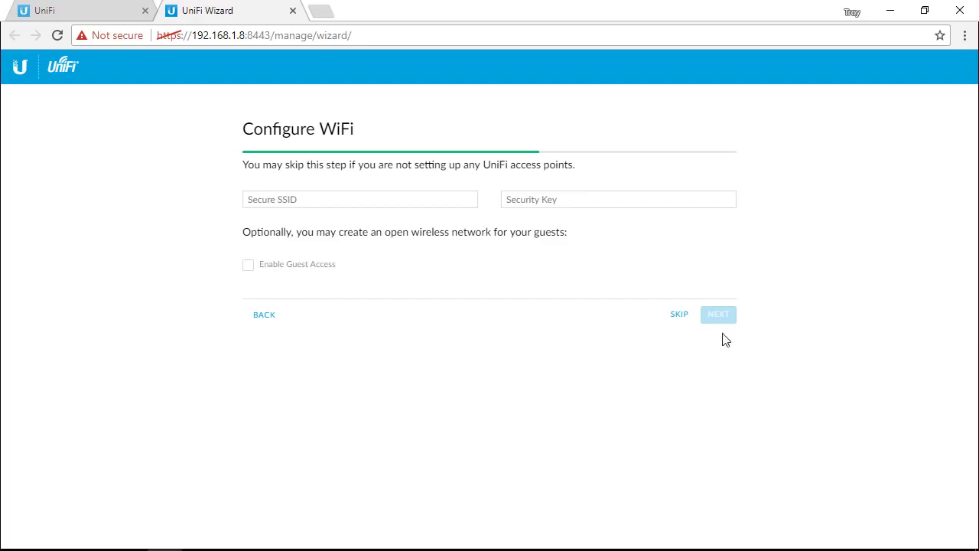
Name the secure network 'Alfresco Staff' and enter its security key
{"action": "left_click", "coordinate": [409, 200]}
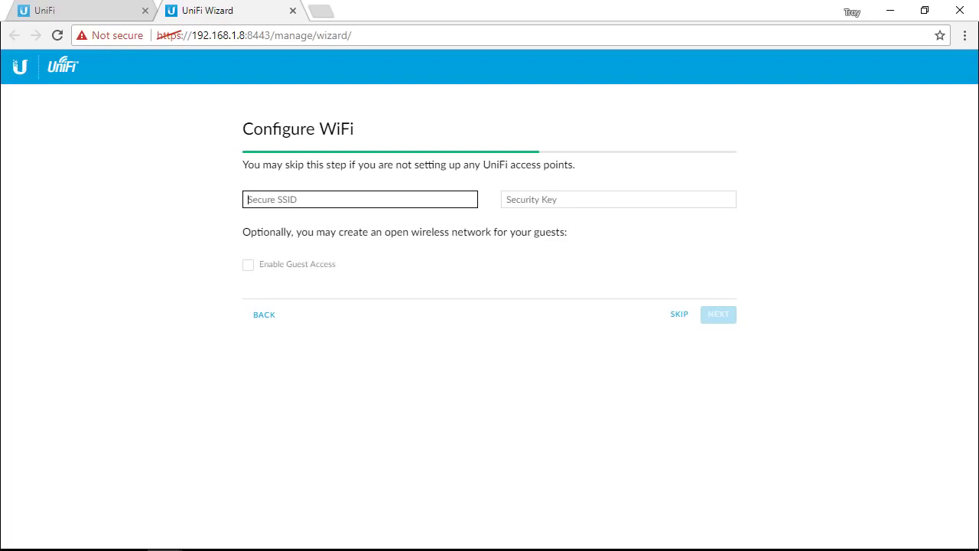
{"action": "type", "text": "Alfresco Staff"}
{"action": "key", "text": "Tab"}
{"action": "type", "text": "•••••••••••"}
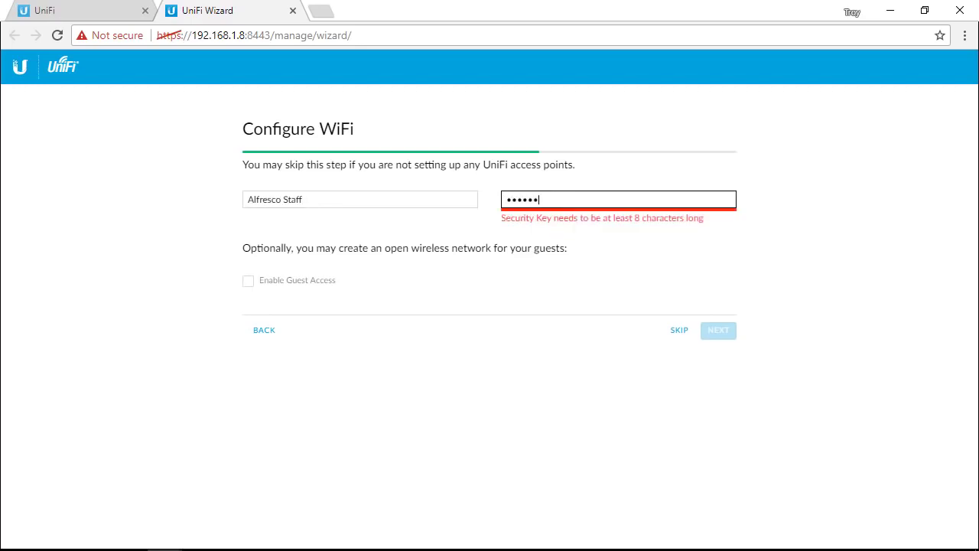
{"action": "type", "text": "•••"}
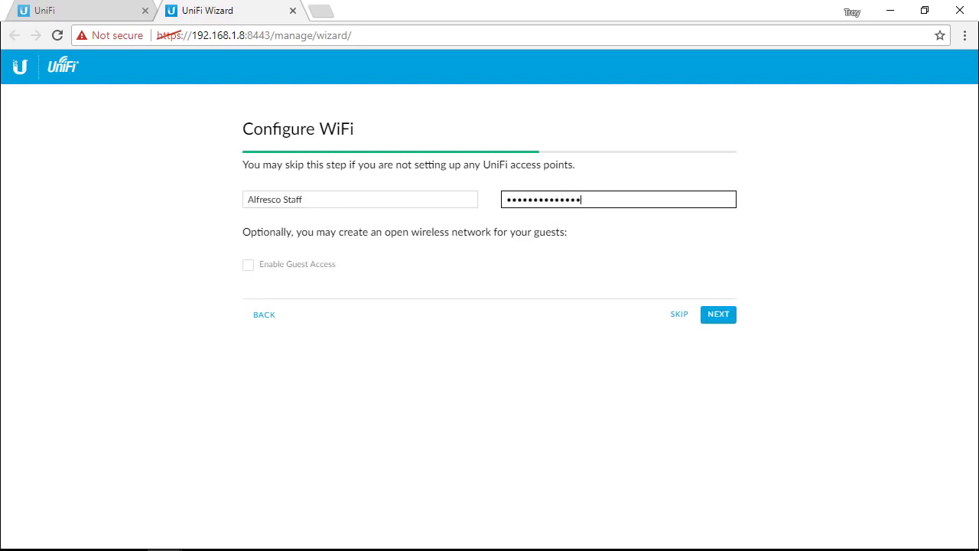
Accept the WiFi settings and enter the administrator name and e-mail address
{"action": "left_click", "coordinate": [722, 316]}
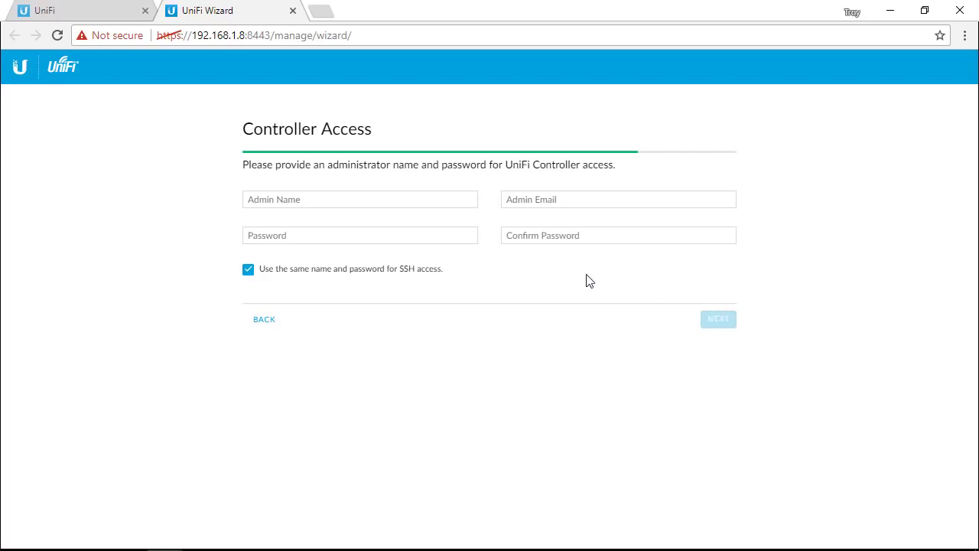
{"action": "left_click", "coordinate": [400, 204]}
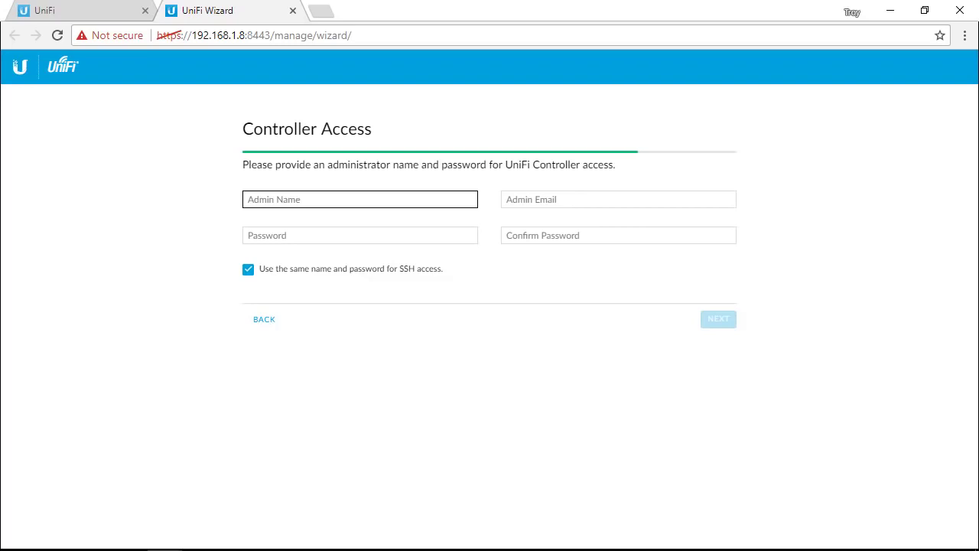
{"action": "type", "text": "alfresco-admin"}
{"action": "left_click", "coordinate": [536, 199]}
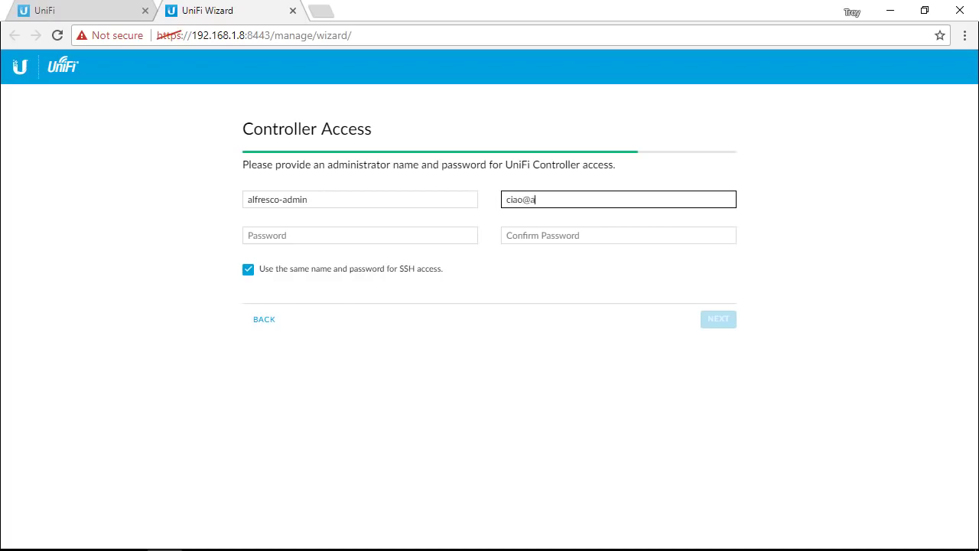
Enter the administrator password and confirm it
{"action": "left_click", "coordinate": [360, 235]}
{"action": "type", "text": "••••••••••••••"}
{"action": "left_click", "coordinate": [509, 235]}
{"action": "type", "text": "••••••••••••••"}
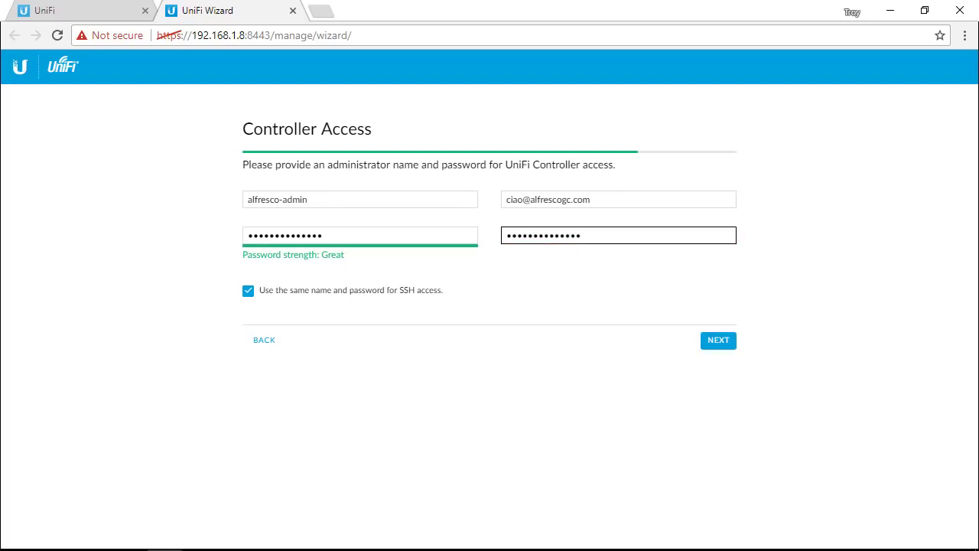
{"action": "key", "text": "Tab"}
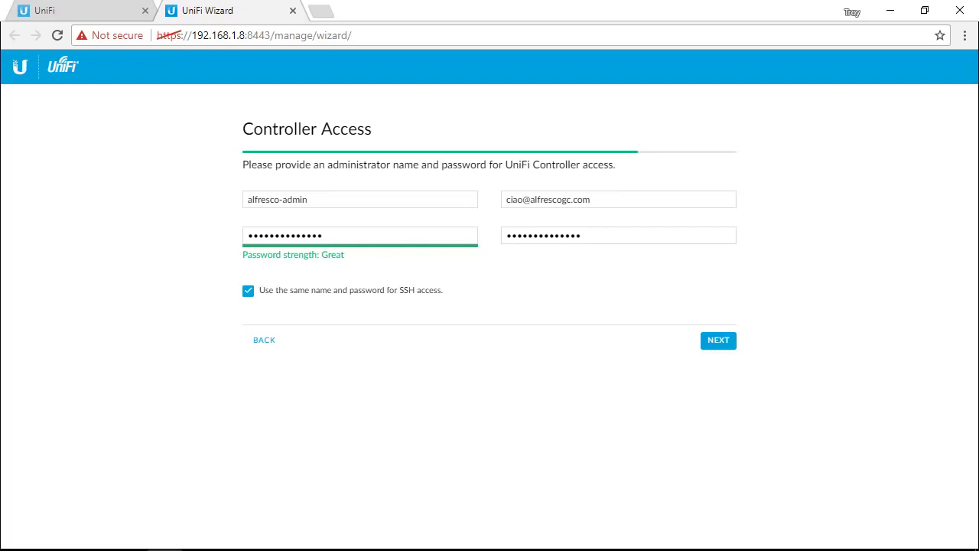
Finish the wizard, sign in to the cloud account and confirm the two-factor token
{"action": "left_click", "coordinate": [720, 344]}
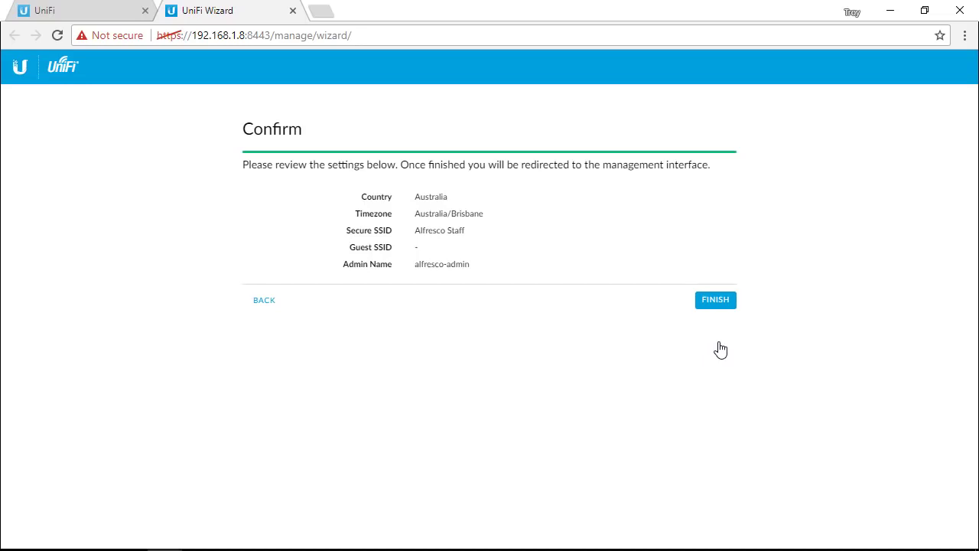
{"action": "left_click", "coordinate": [714, 312]}
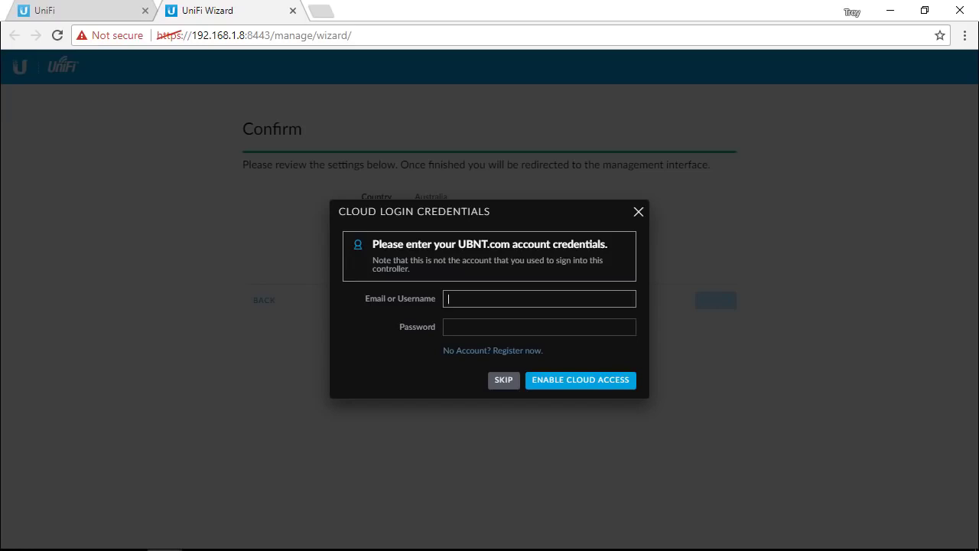
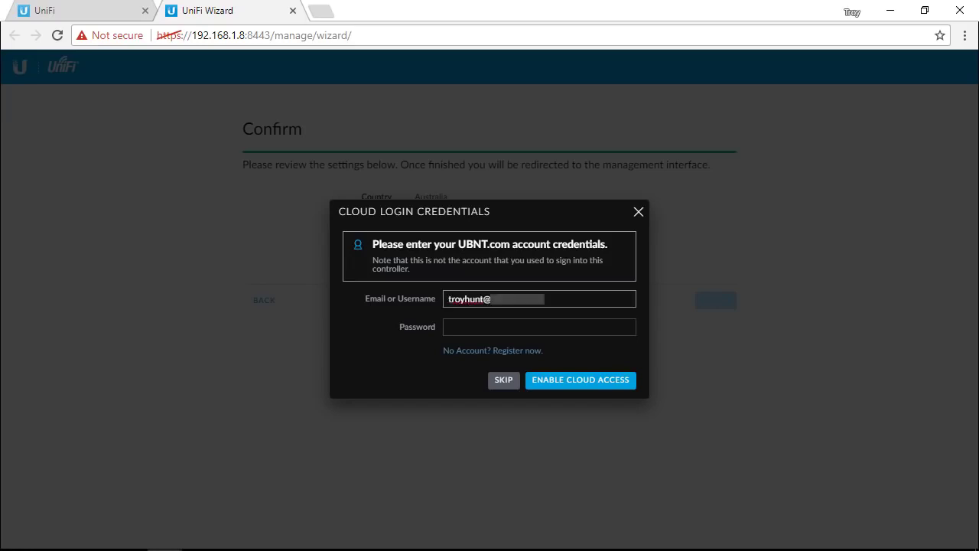
{"action": "left_click", "coordinate": [540, 327]}
{"action": "key", "text": "ctrl+v"}
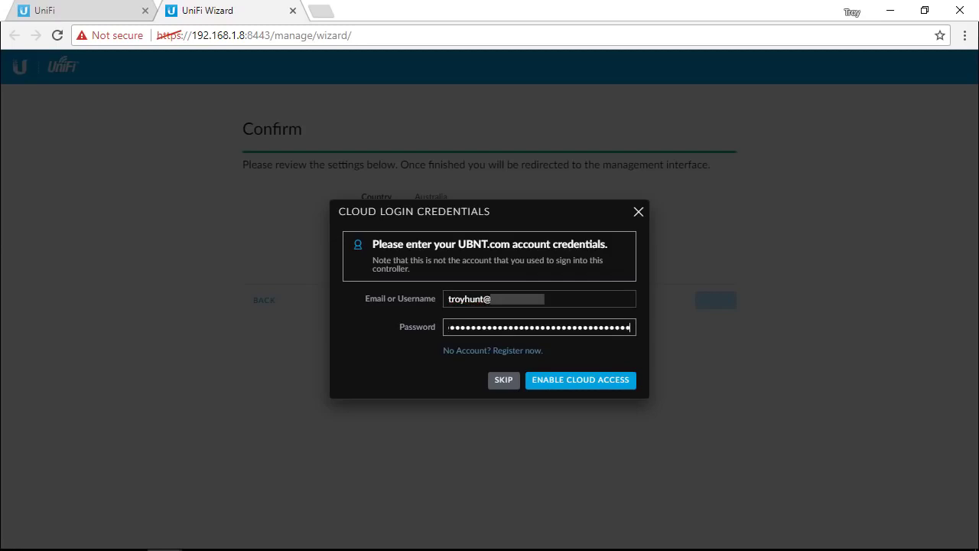
{"action": "key", "text": "Return"}
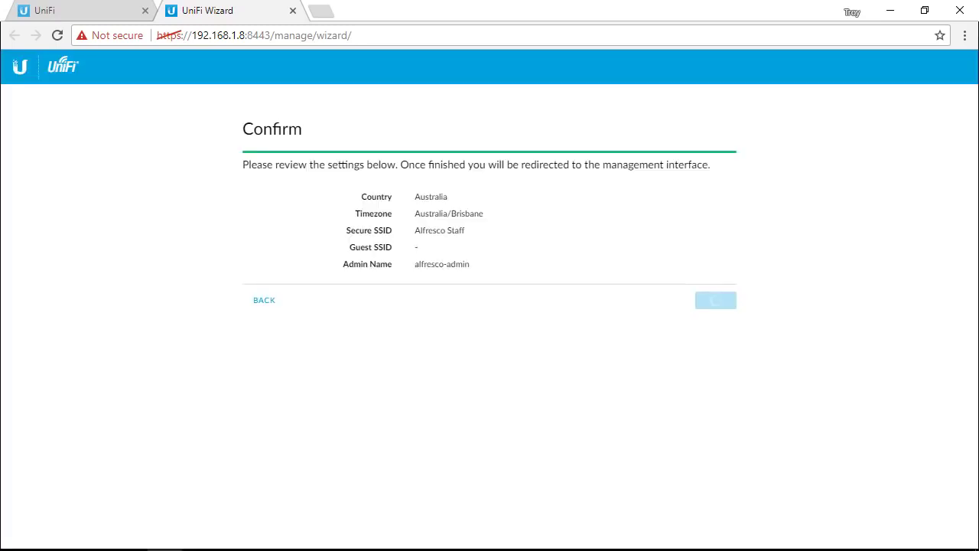
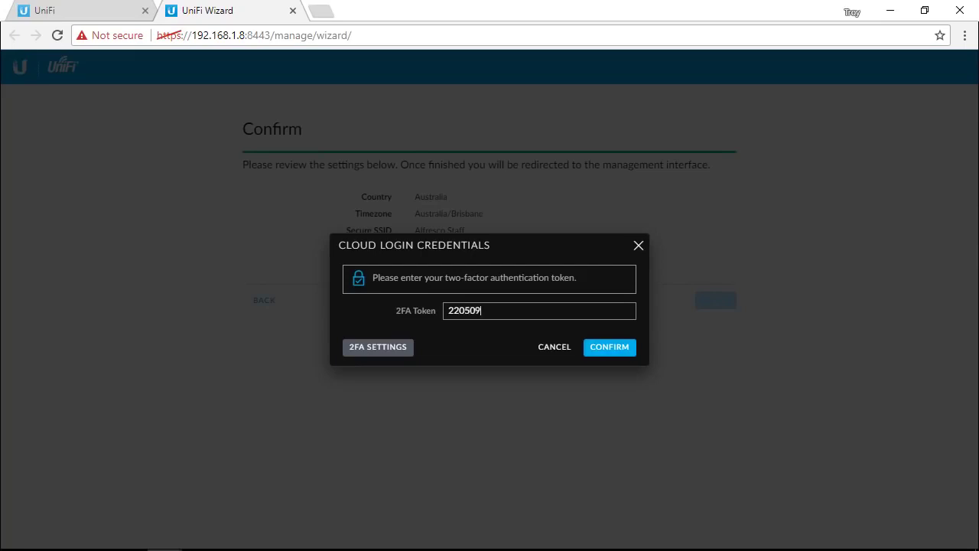
{"action": "key", "text": "Return"}
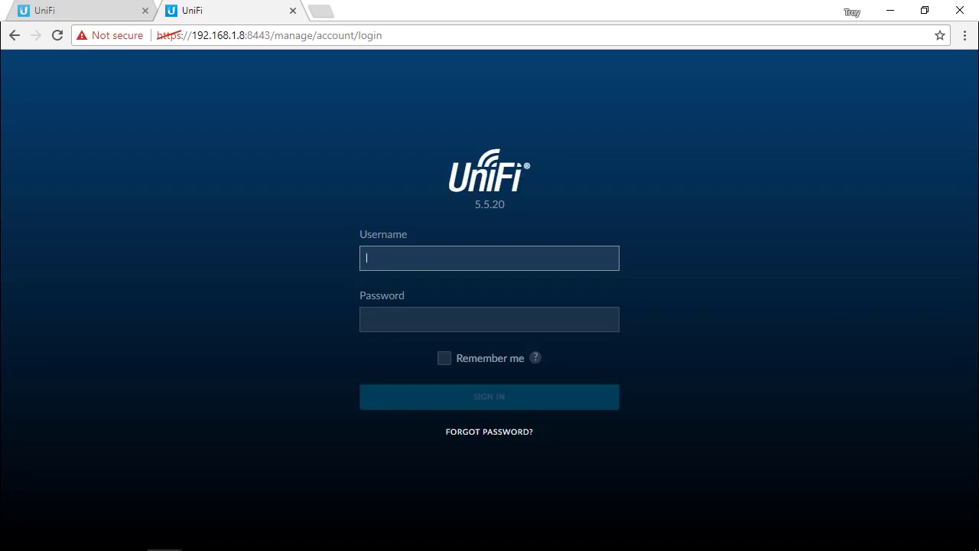
Sign in to the controller with the administrator username and password
{"action": "type", "text": "alfresco-admin"}
{"action": "key", "text": "Tab"}
{"action": "key", "text": "ctrl+v"}
{"action": "key", "text": "Return"}
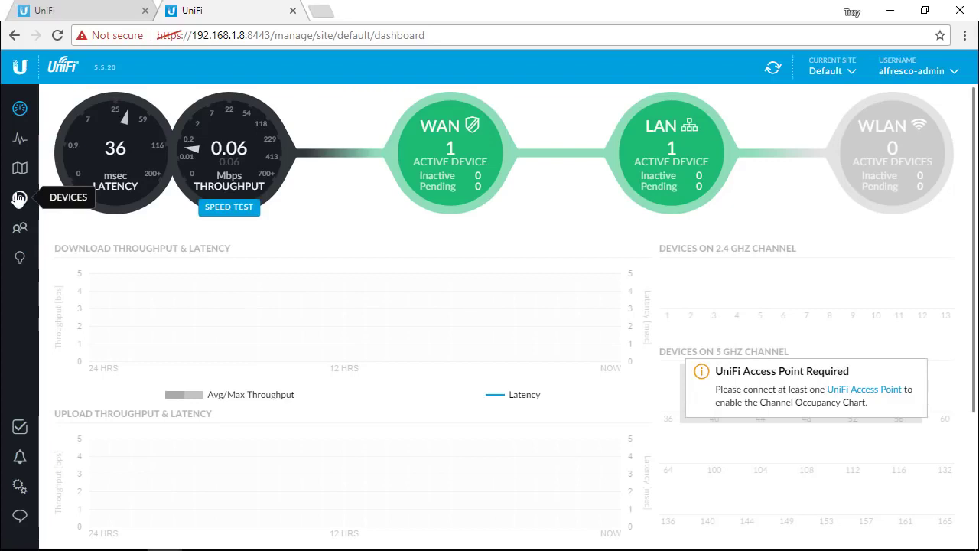
Show the Devices list and open the Security Gateway 3P's properties panel
{"action": "left_click", "coordinate": [19, 199]}
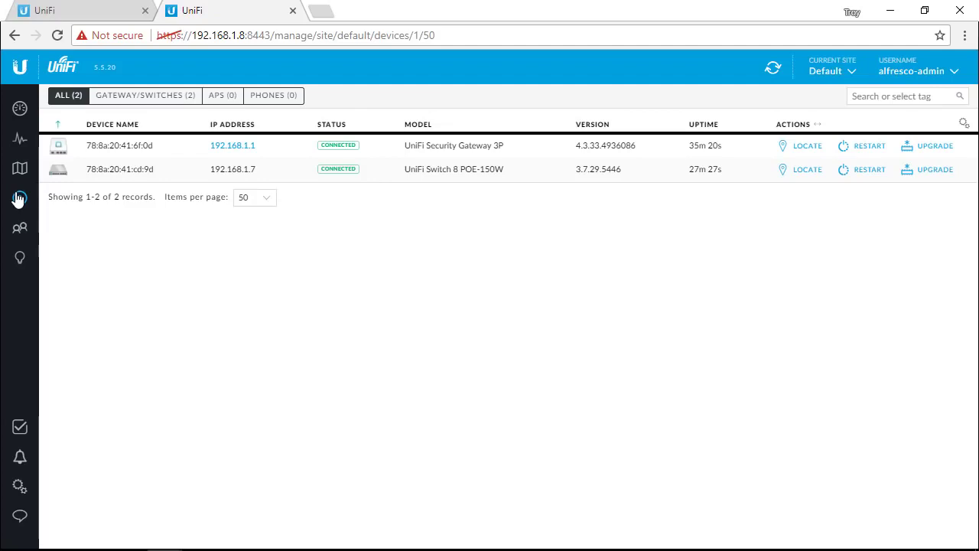
{"action": "left_click", "coordinate": [108, 154]}
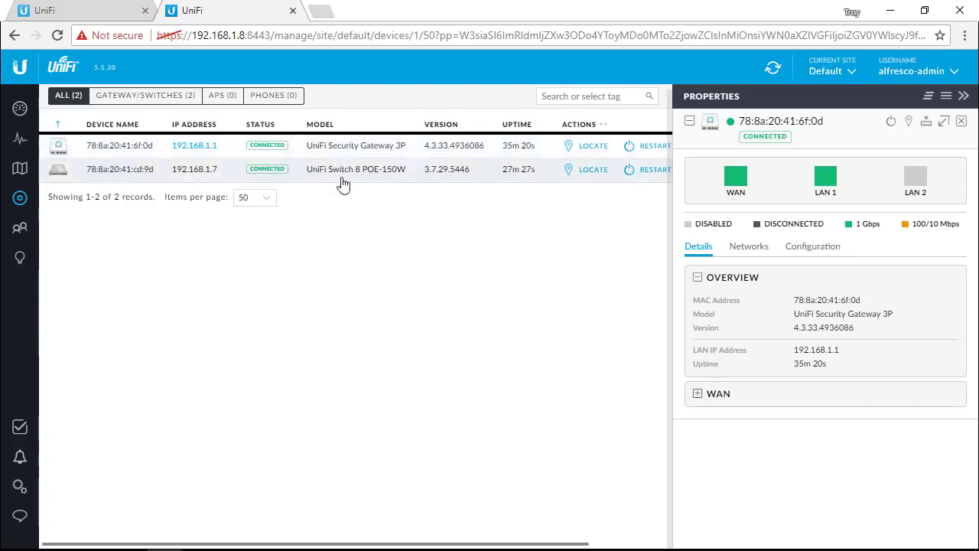
Set the Security Gateway 3P's alias to 'Security Gateway' in Configuration and save
{"action": "left_click", "coordinate": [815, 253]}
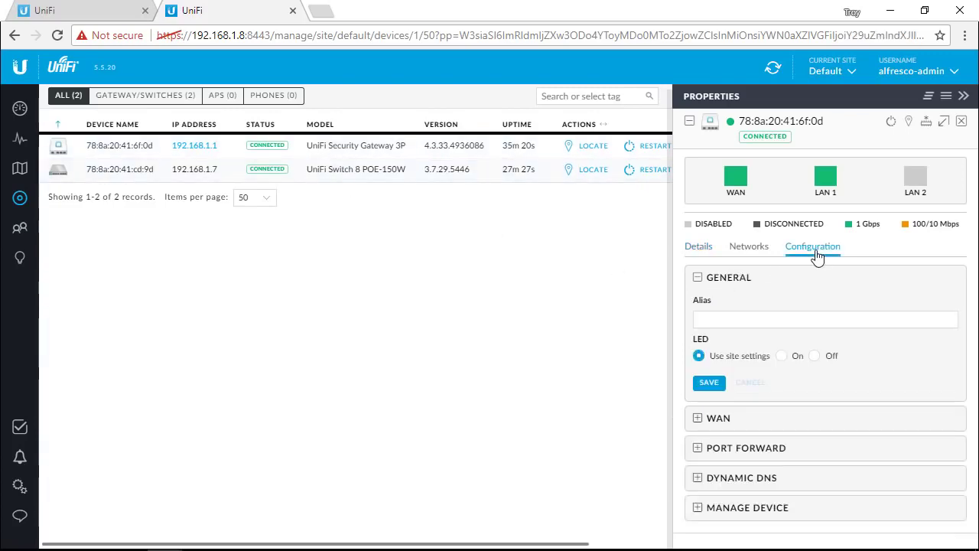
{"action": "left_click", "coordinate": [842, 319]}
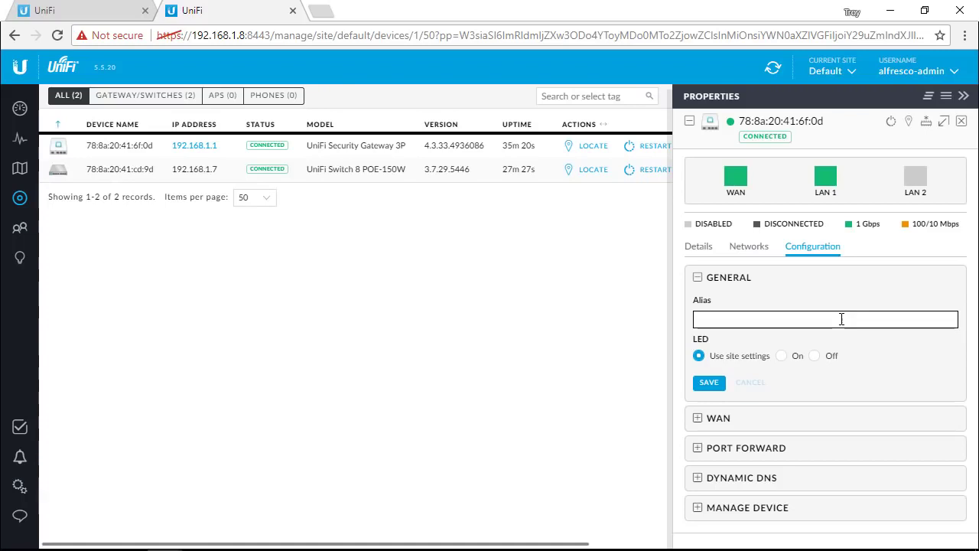
{"action": "type", "text": "Security Gateway"}
{"action": "left_click", "coordinate": [708, 385]}
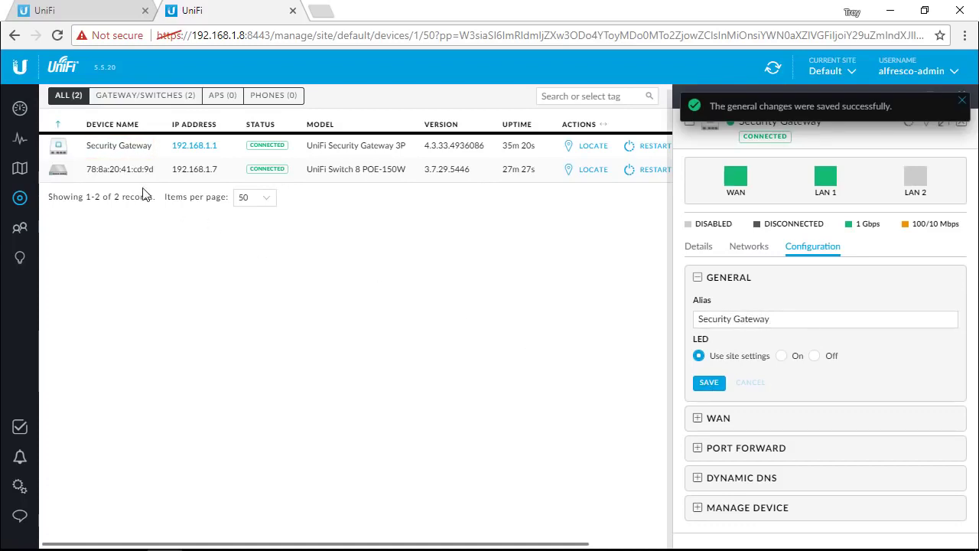
Rename the Switch 8 POE-150W to 'Cashier Switch' and close its properties panel
{"action": "left_click", "coordinate": [110, 176]}
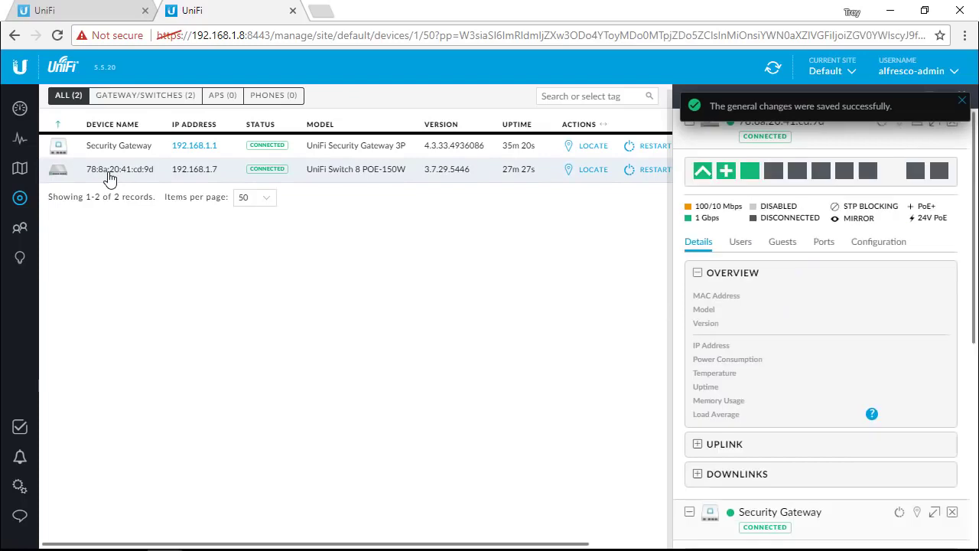
{"action": "left_click", "coordinate": [881, 243]}
{"action": "left_click", "coordinate": [876, 314]}
{"action": "type", "text": "Cashier Switch"}
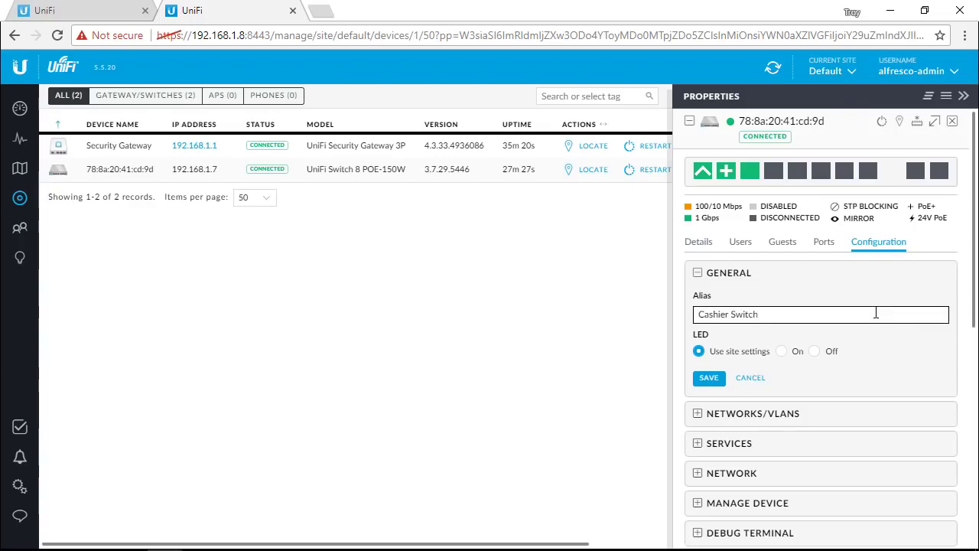
{"action": "left_click", "coordinate": [713, 382]}
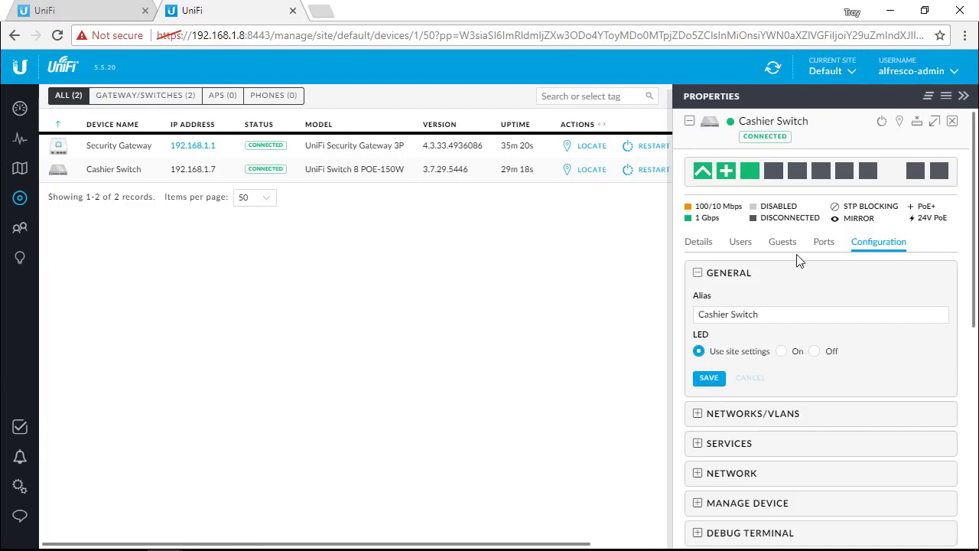
{"action": "left_click", "coordinate": [965, 96]}
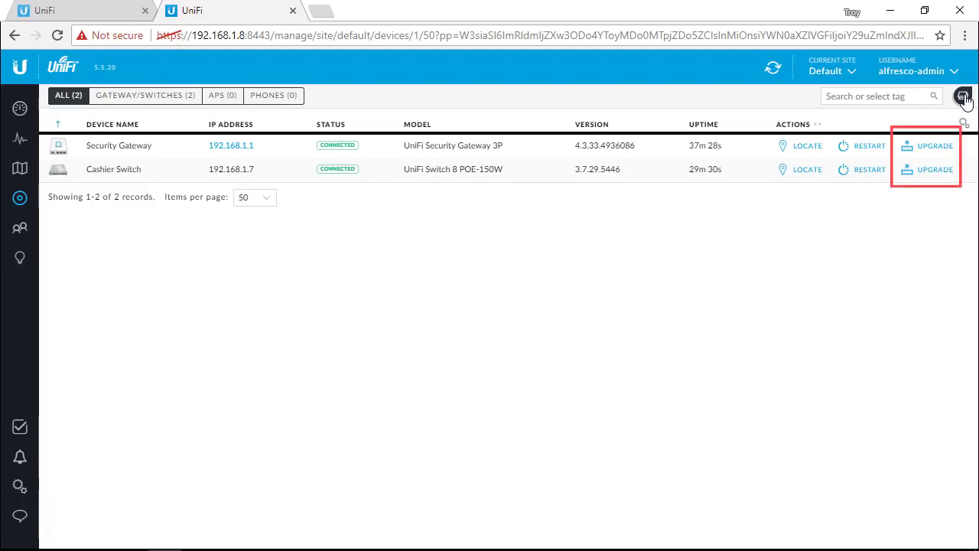
Upgrade the Security Gateway's firmware to version 4.3.49.5001150
{"action": "left_click", "coordinate": [933, 150]}
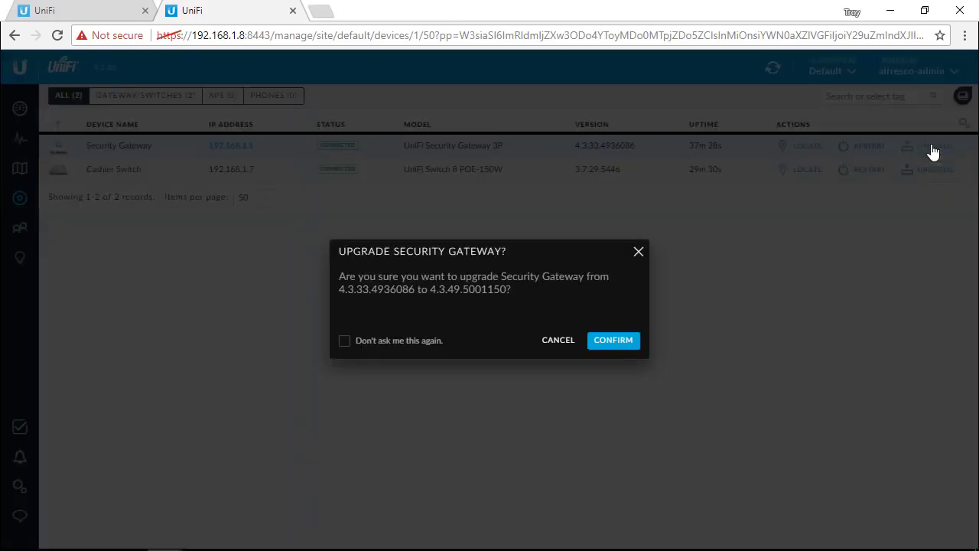
{"action": "left_click", "coordinate": [626, 341]}
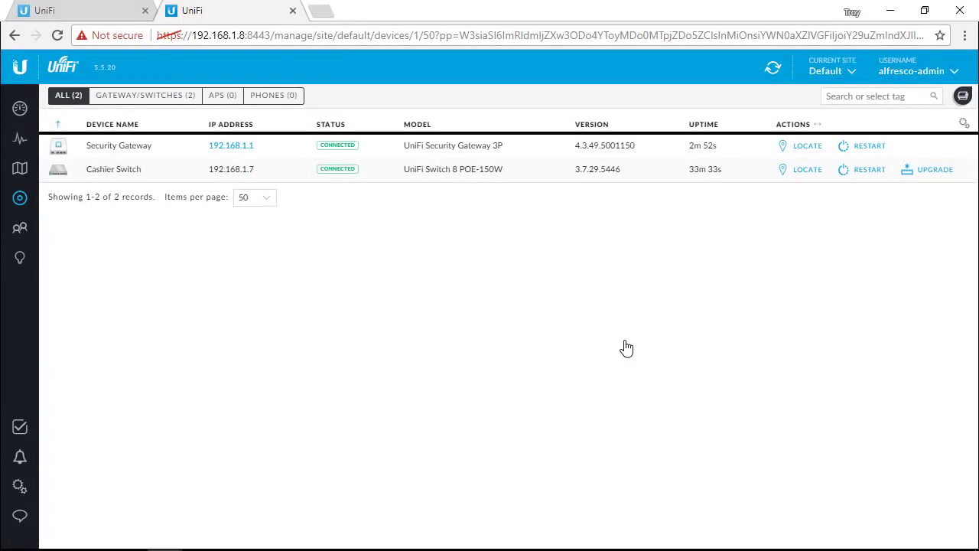
Start and confirm the Cashier Switch firmware upgrade from 3.7.29.5446 to 3.8.3.6587
{"action": "left_click", "coordinate": [914, 177]}
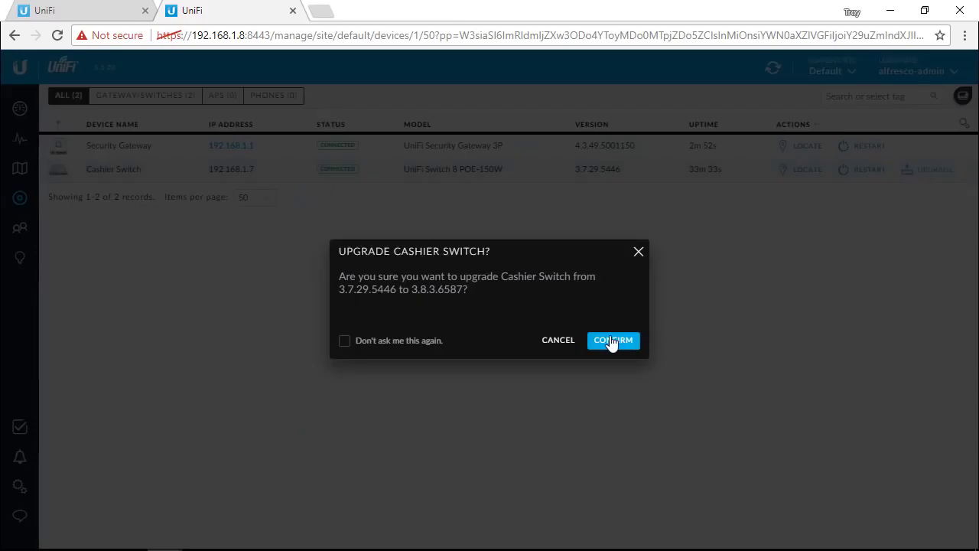
{"action": "left_click", "coordinate": [612, 341]}
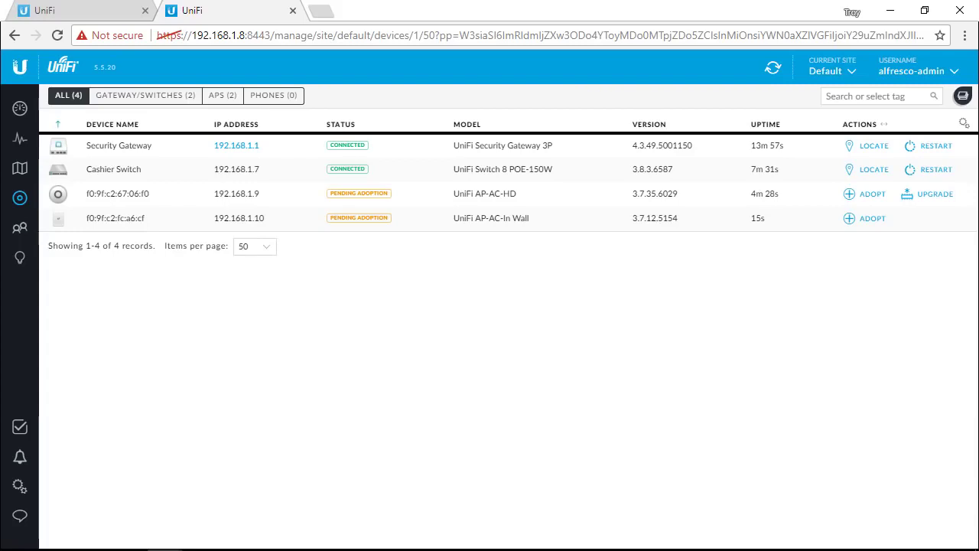
Adopt the pending AP-AC-HD and AP-AC-In Wall access points
{"action": "left_click", "coordinate": [873, 196]}
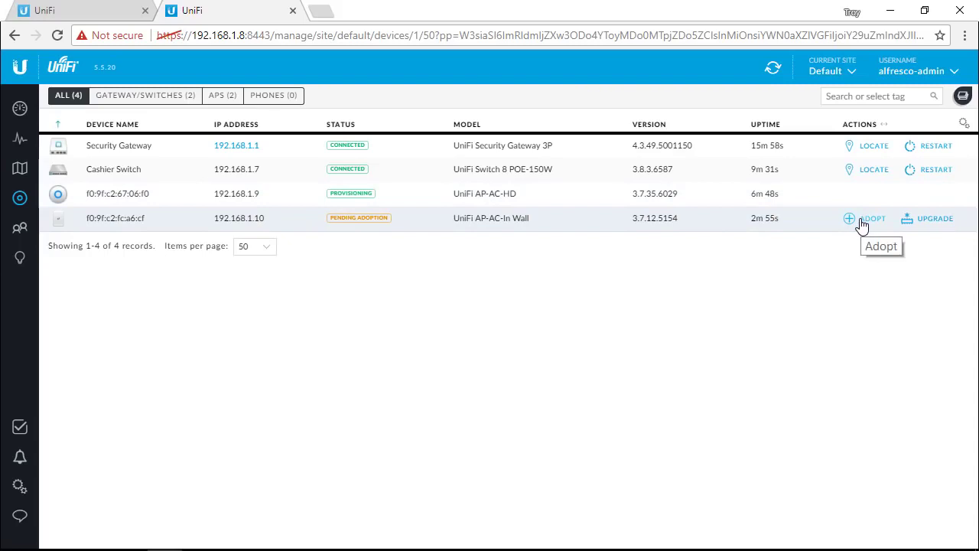
{"action": "left_click", "coordinate": [862, 222]}
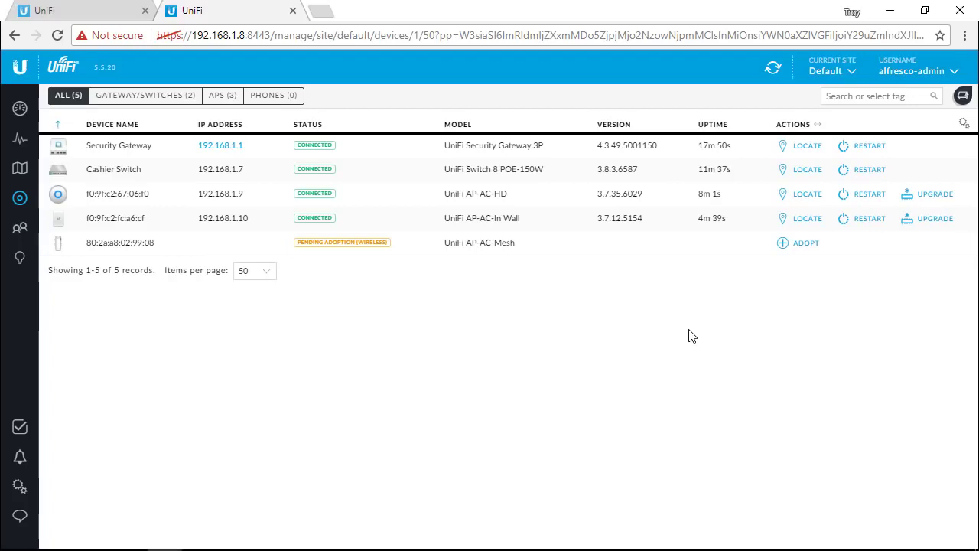
Adopt the AP-AC-Mesh pending wireless adoption so it connects to the site
{"action": "left_click", "coordinate": [782, 244]}
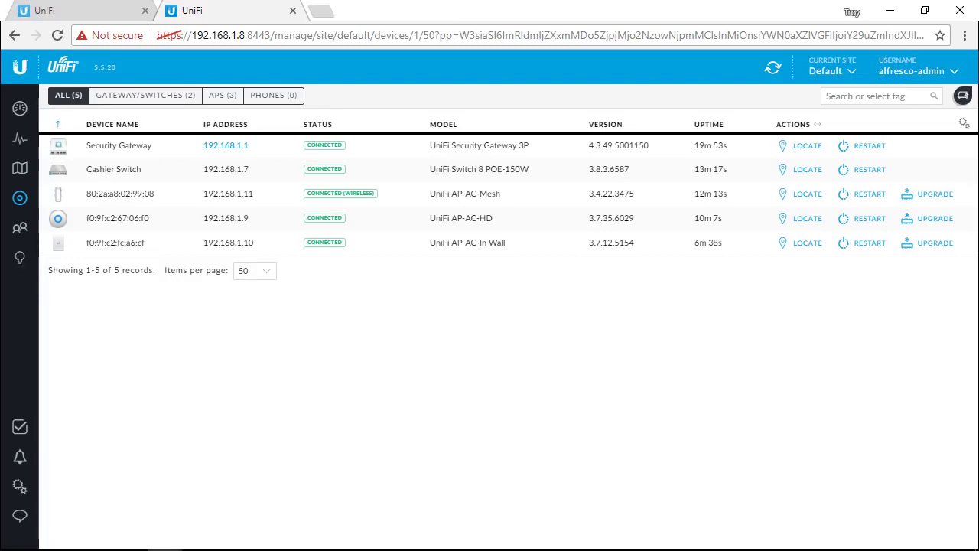
Give the AP-AC-HD access point the alias 'Main Entrance'
{"action": "left_click", "coordinate": [130, 220]}
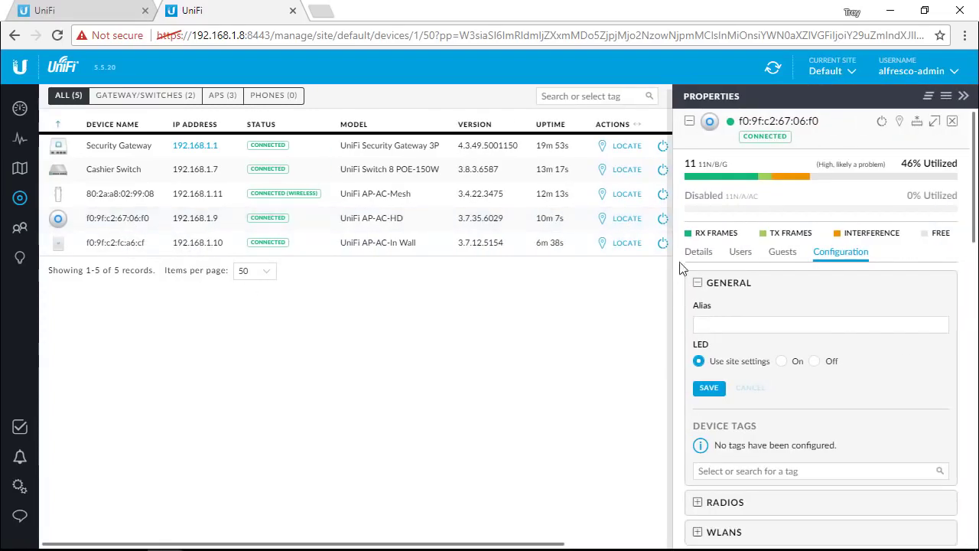
{"action": "left_click", "coordinate": [801, 325]}
{"action": "type", "text": "Main Entrance"}
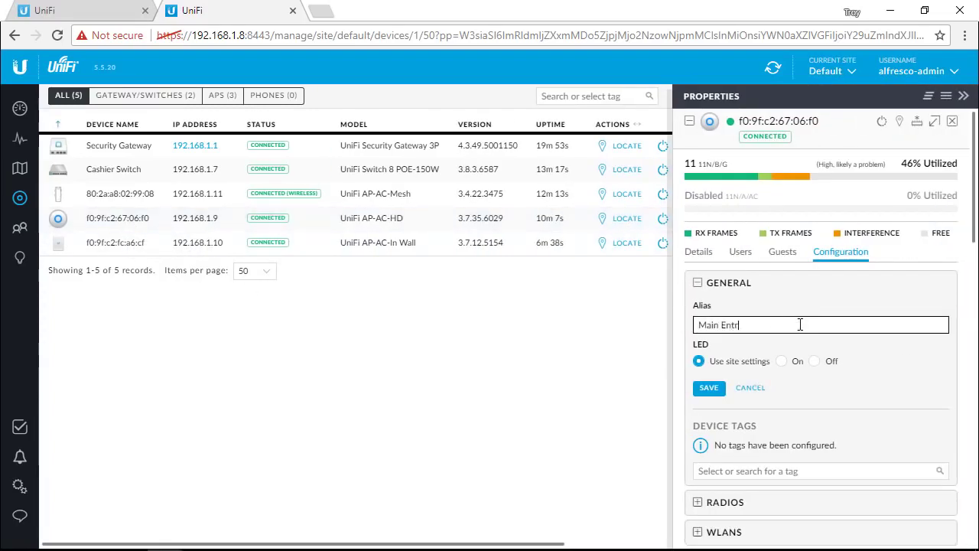
{"action": "left_click", "coordinate": [710, 391]}
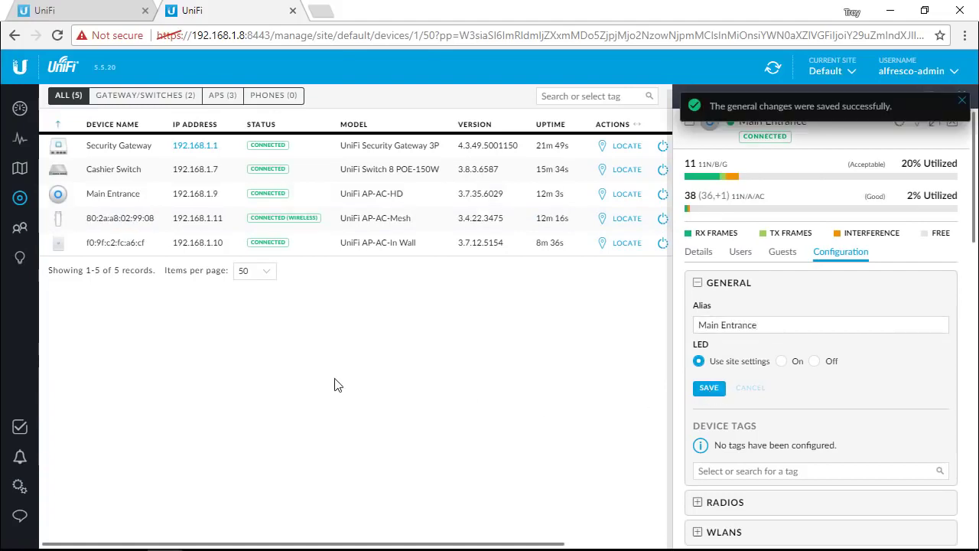
Give the AP-AC-Mesh access point the alias 'Outdoor'
{"action": "left_click", "coordinate": [99, 218]}
{"action": "left_click", "coordinate": [852, 162]}
{"action": "left_click", "coordinate": [804, 232]}
{"action": "type", "text": "Outdoor"}
{"action": "left_click", "coordinate": [709, 303]}
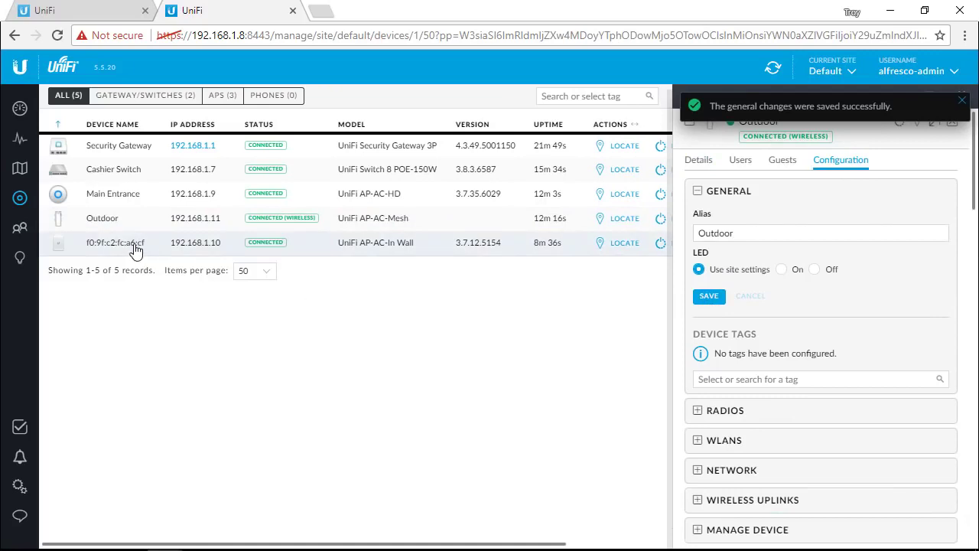
Give the AP-AC-In Wall access point the alias 'Main Kitchen'
{"action": "left_click", "coordinate": [136, 245]}
{"action": "left_click", "coordinate": [841, 251]}
{"action": "left_click", "coordinate": [823, 324]}
{"action": "type", "text": "Main Kitchen"}
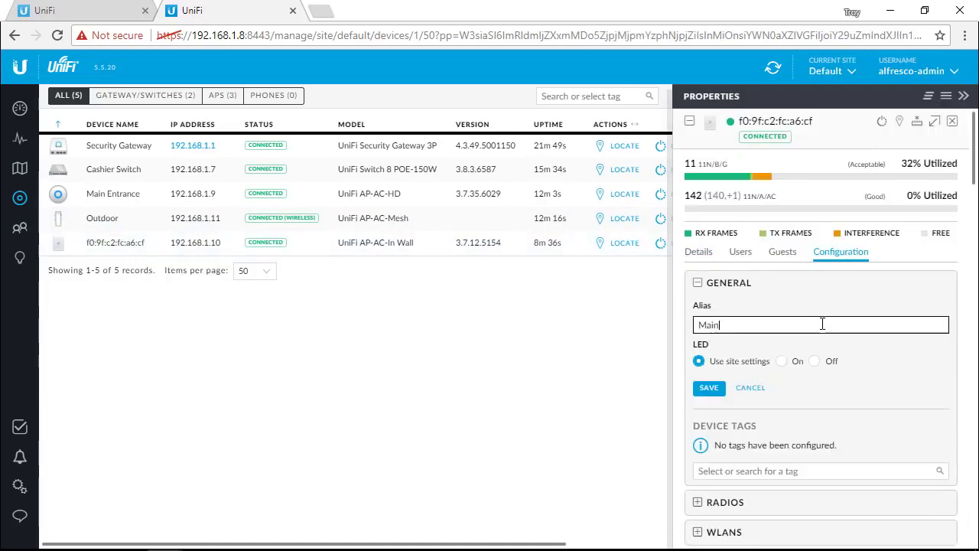
{"action": "left_click", "coordinate": [720, 388]}
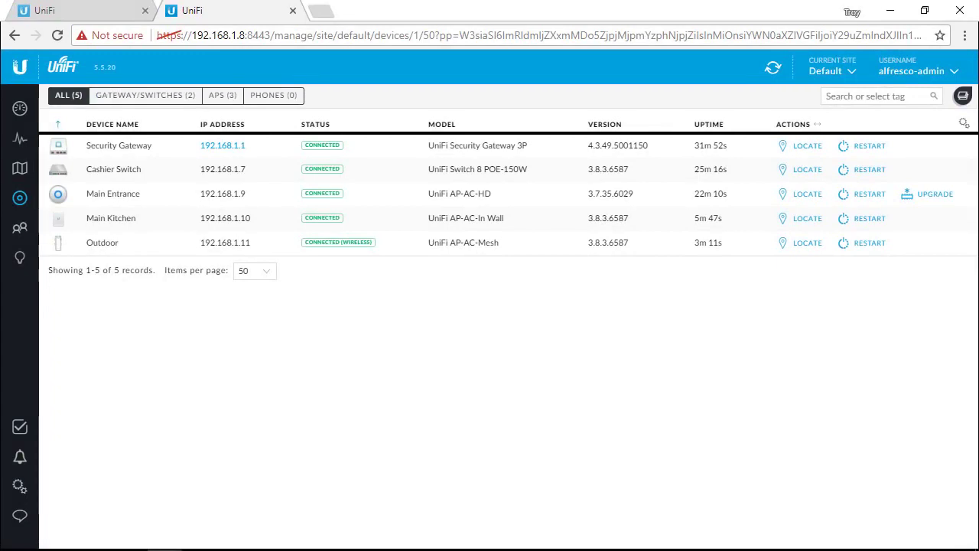
Upgrade the Main Entrance access point's firmware to 3.8.3.6587
{"action": "left_click", "coordinate": [931, 201]}
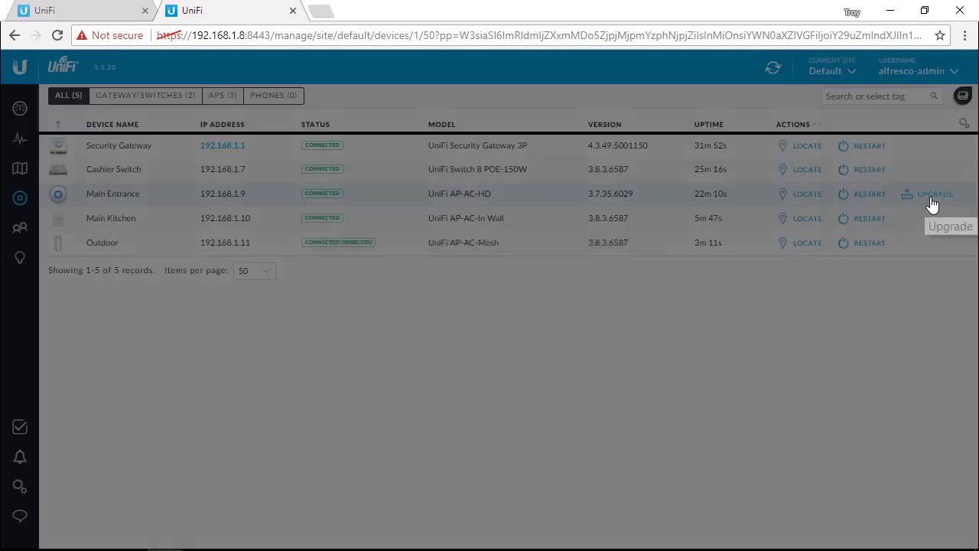
{"action": "left_click", "coordinate": [629, 346]}
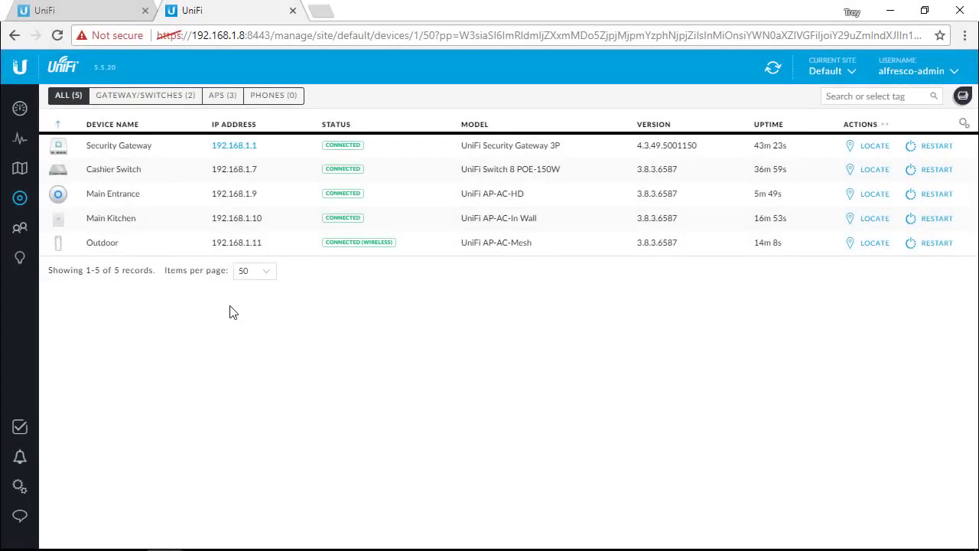
Show the list of connected clients
{"action": "left_click", "coordinate": [18, 230]}
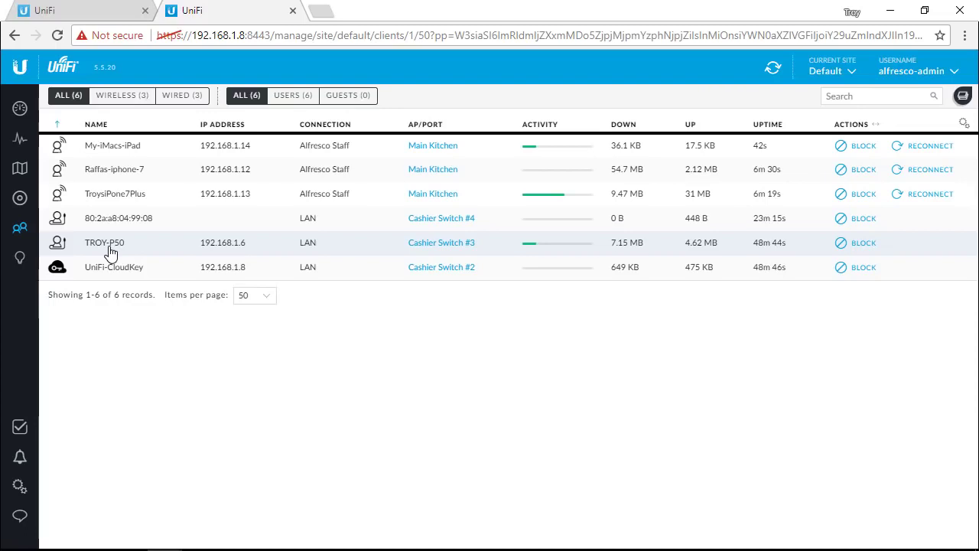
Give the laptop at 192.168.1.6 an alias naming its owner's Lenovo P50 and save it
{"action": "left_click", "coordinate": [110, 250]}
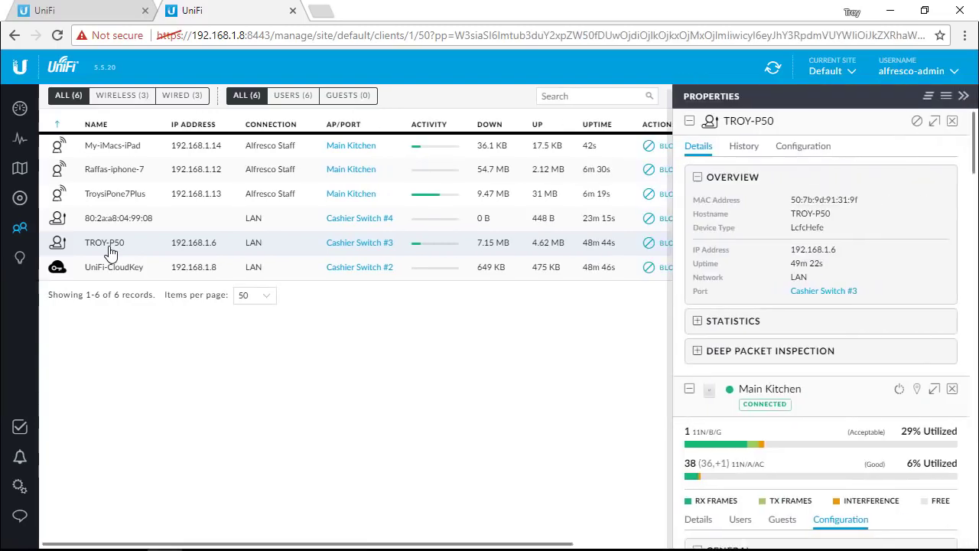
{"action": "left_click", "coordinate": [785, 153]}
{"action": "left_click", "coordinate": [780, 218]}
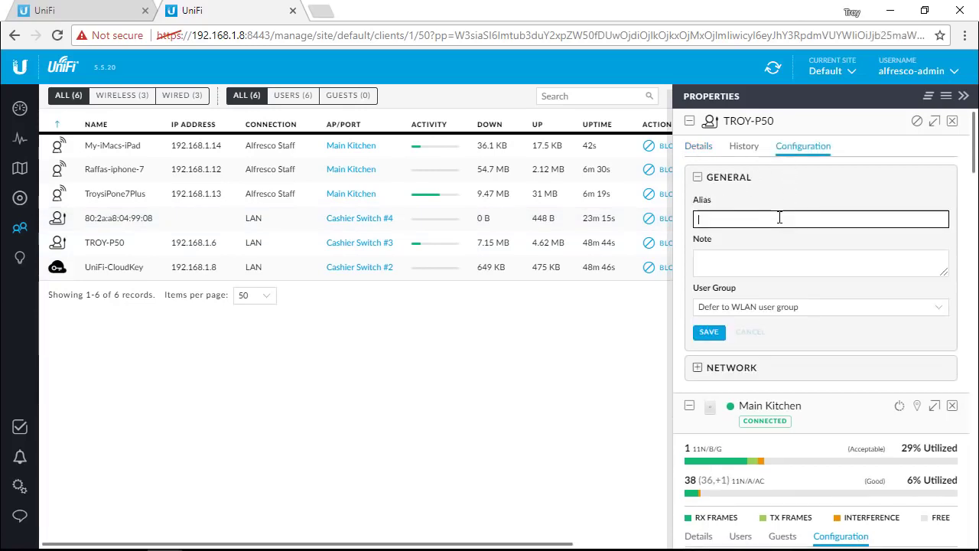
{"action": "type", "text": "Troy's Lenovo P"}
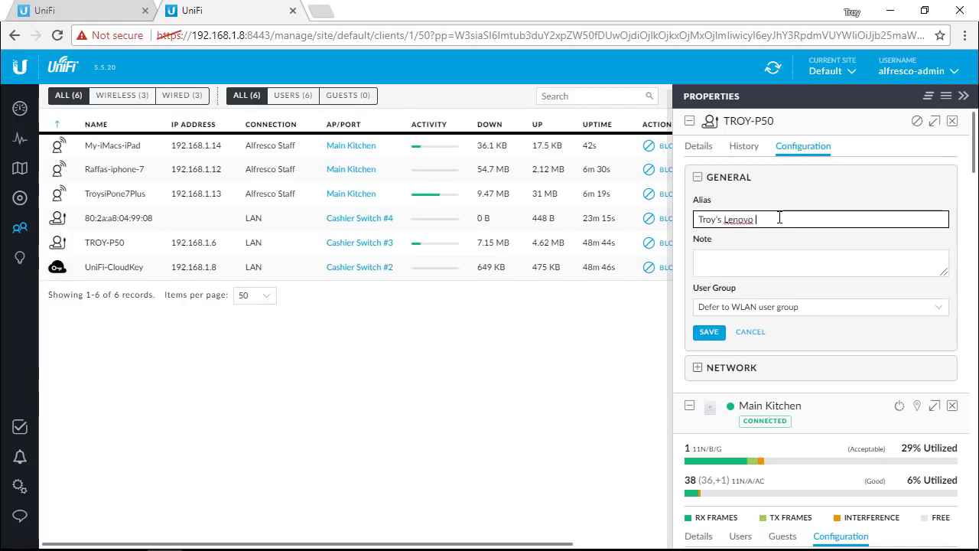
{"action": "type", "text": "50"}
{"action": "left_click", "coordinate": [718, 337]}
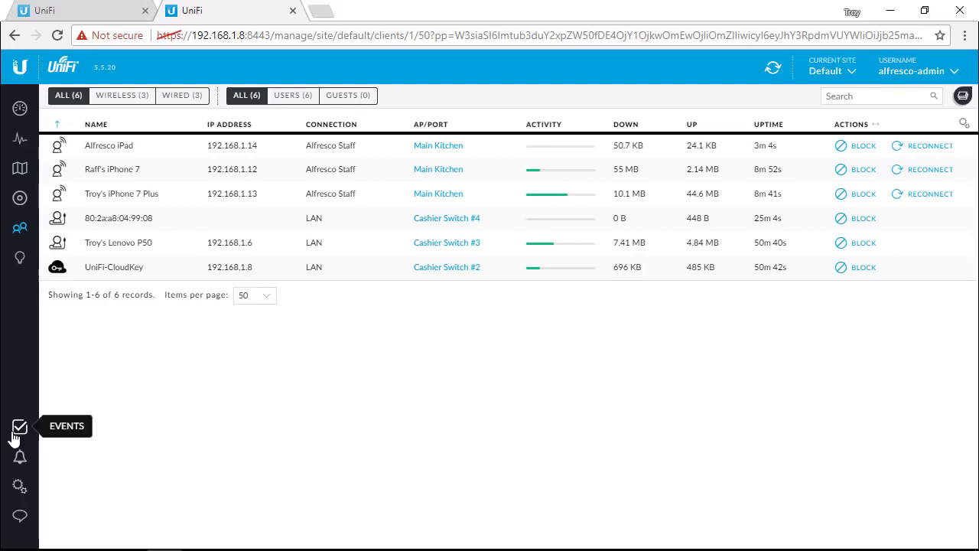
Scroll the last-hour event log down to the earliest adoption entries, then close it
{"action": "left_click", "coordinate": [13, 436]}
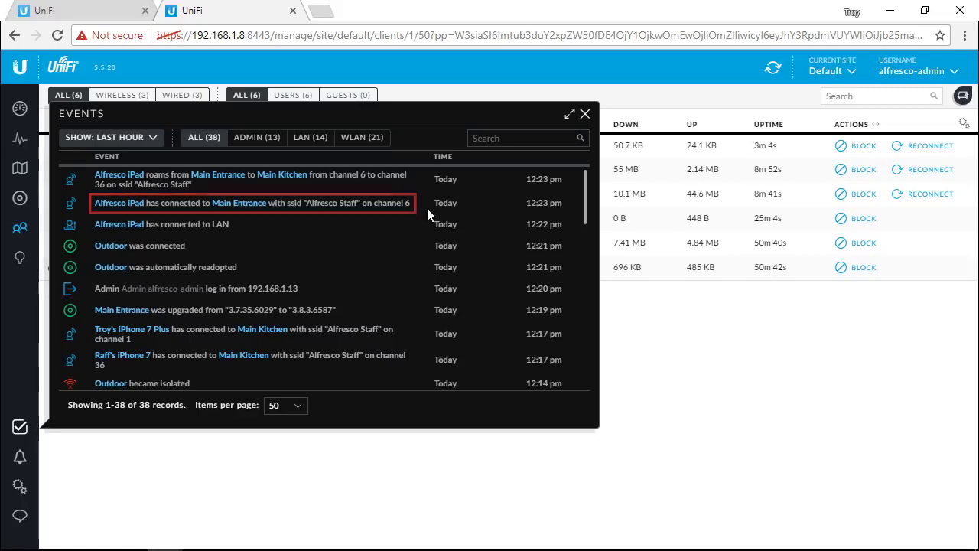
{"action": "scroll", "coordinate": [488, 205], "scroll_direction": "down", "scroll_amount": 2}
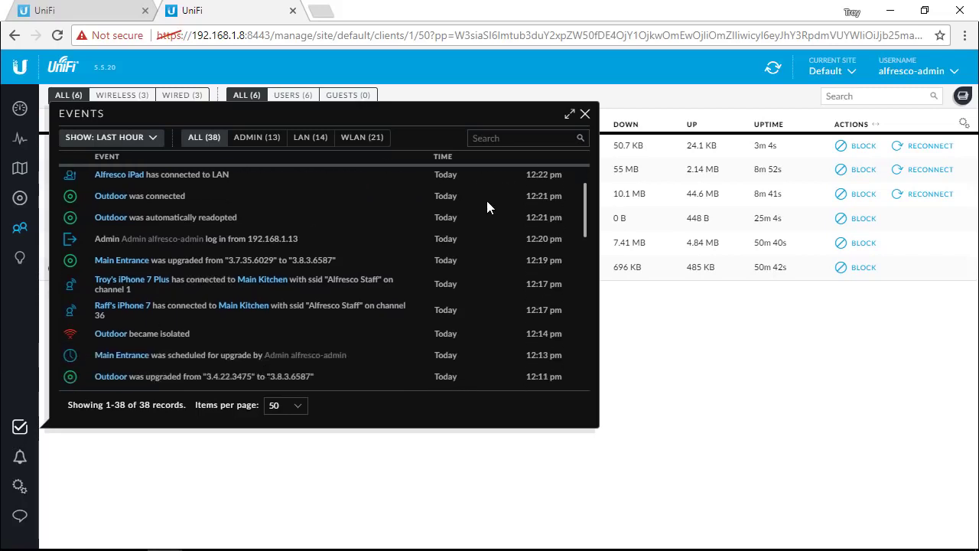
{"action": "scroll", "coordinate": [487, 205], "scroll_direction": "down", "scroll_amount": 3}
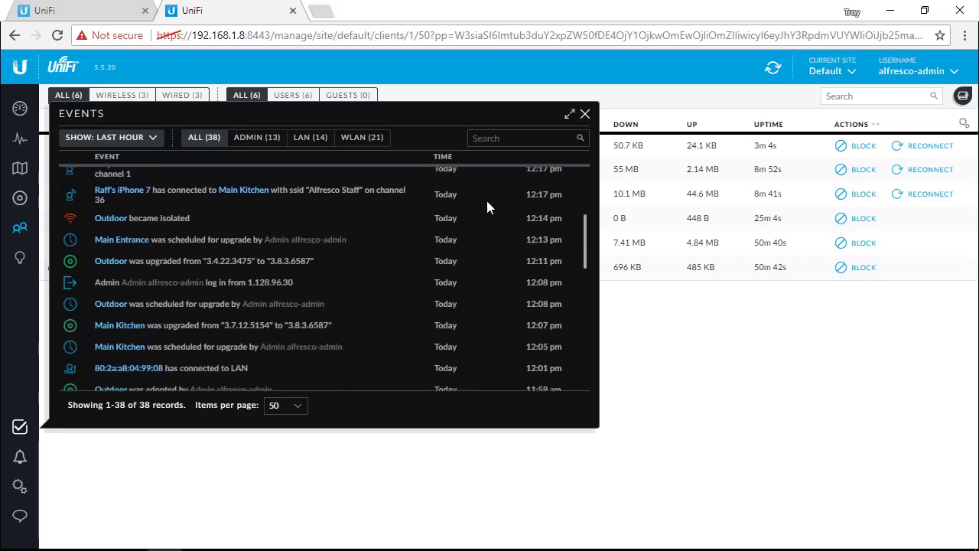
{"action": "scroll", "coordinate": [488, 202], "scroll_direction": "down", "scroll_amount": 4}
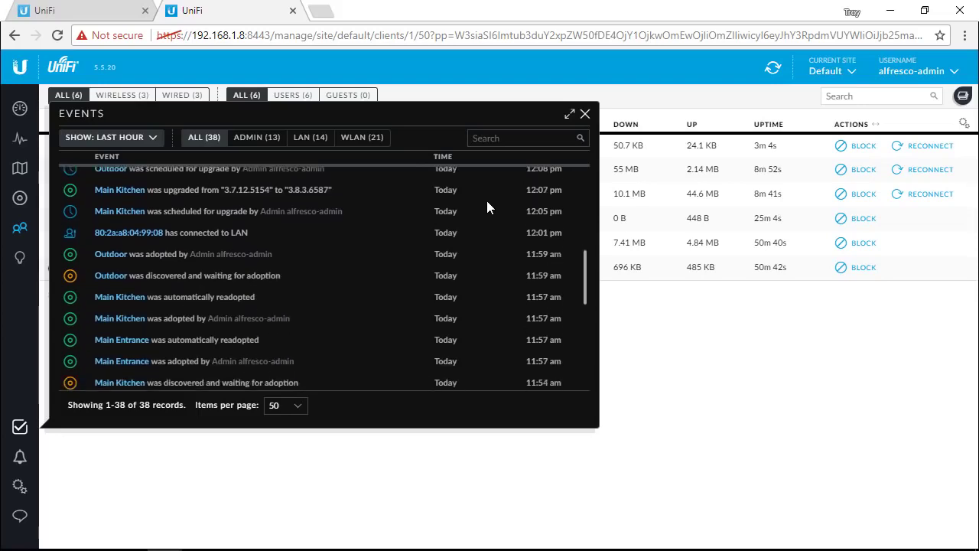
{"action": "scroll", "coordinate": [487, 206], "scroll_direction": "down", "scroll_amount": 3}
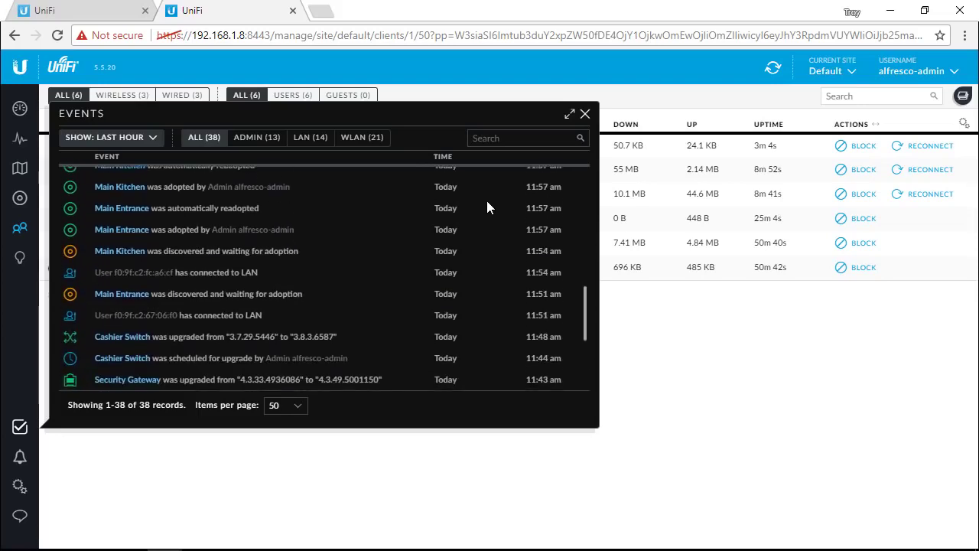
{"action": "scroll", "coordinate": [487, 207], "scroll_direction": "down", "scroll_amount": 1}
{"action": "scroll", "coordinate": [487, 207], "scroll_direction": "down", "scroll_amount": 2}
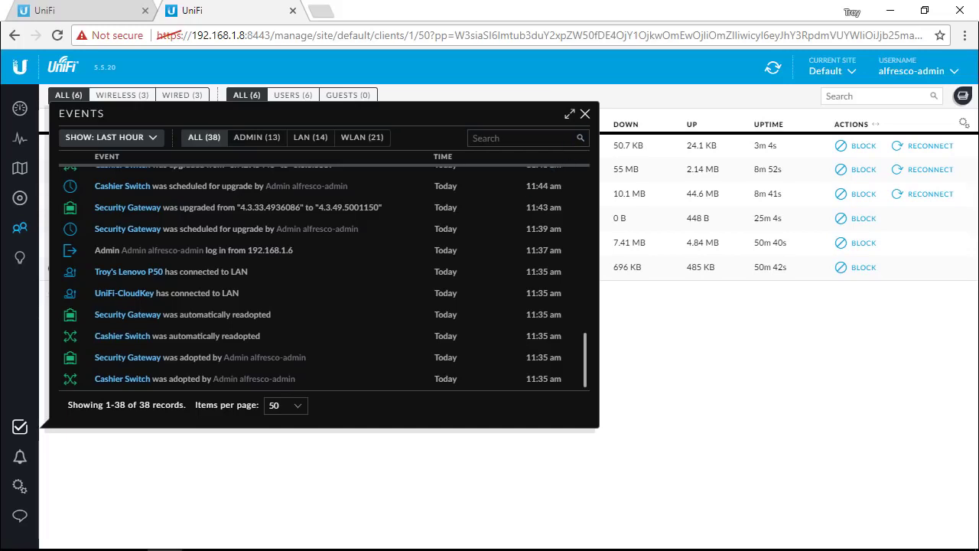
{"action": "left_click", "coordinate": [585, 115]}
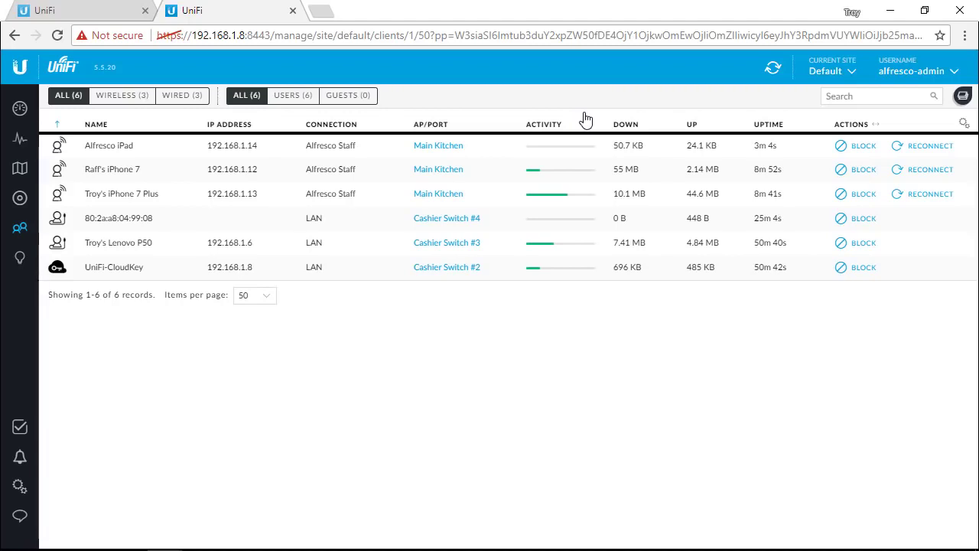
Switch to the Maps page showing the Sample floor plan
{"action": "left_click", "coordinate": [19, 170]}
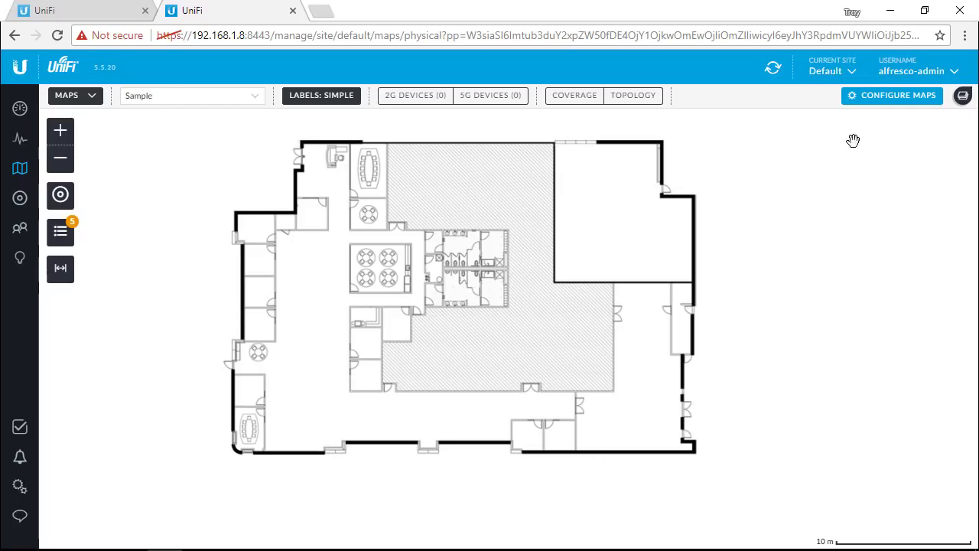
Create a new map from the uploaded Alfresco Site.png image, named 'Hamilton Avenue'
{"action": "left_click", "coordinate": [882, 106]}
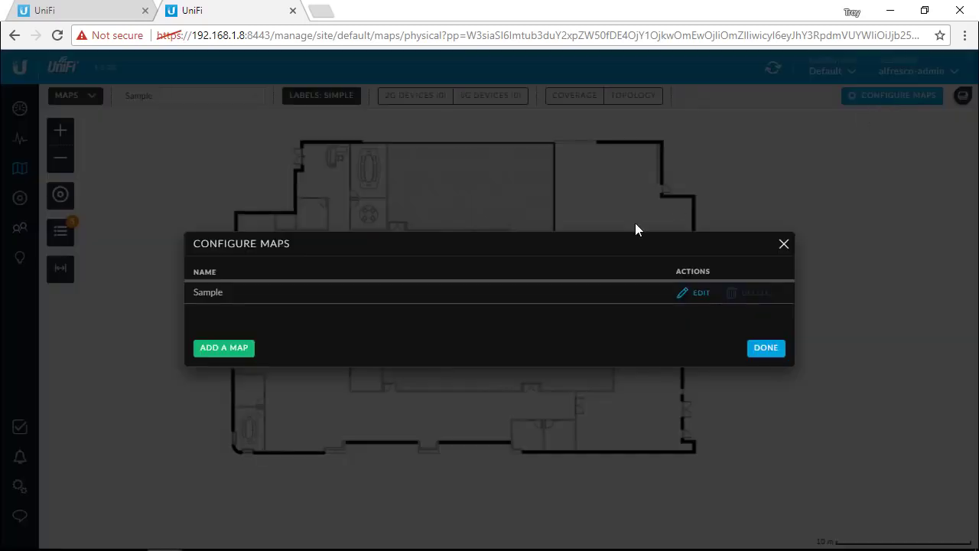
{"action": "left_click", "coordinate": [230, 351]}
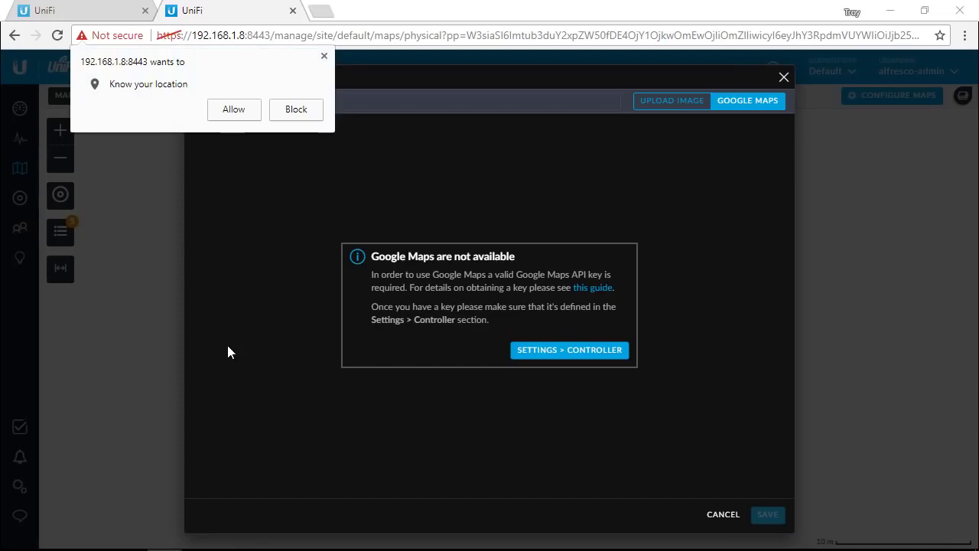
{"action": "left_click", "coordinate": [247, 114]}
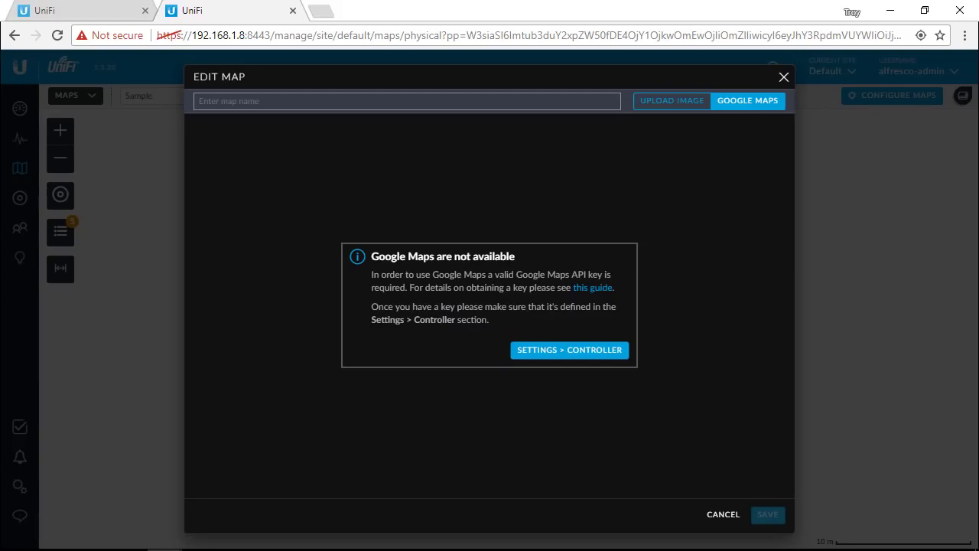
{"action": "left_click", "coordinate": [670, 108]}
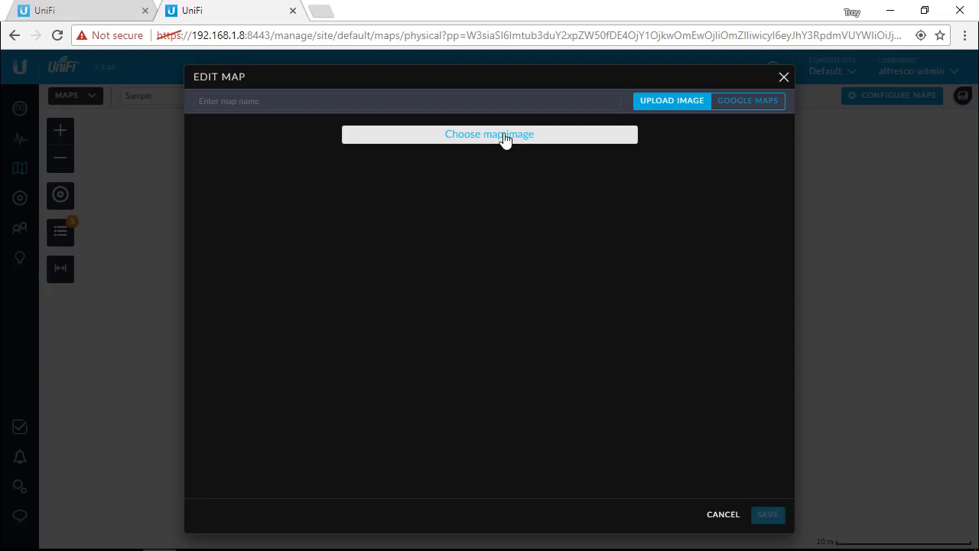
{"action": "left_click", "coordinate": [505, 137]}
{"action": "double_click", "coordinate": [311, 137]}
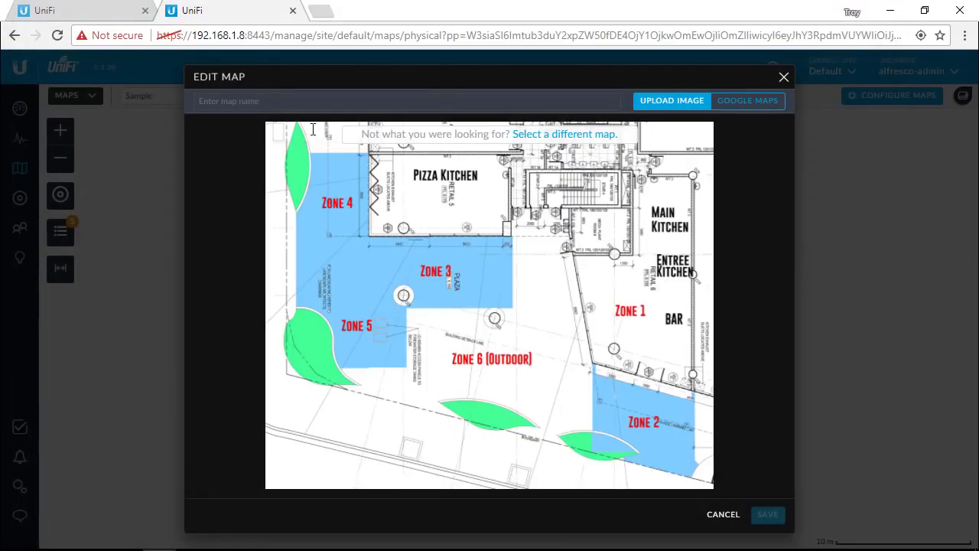
{"action": "left_click", "coordinate": [369, 101]}
{"action": "type", "text": "H"}
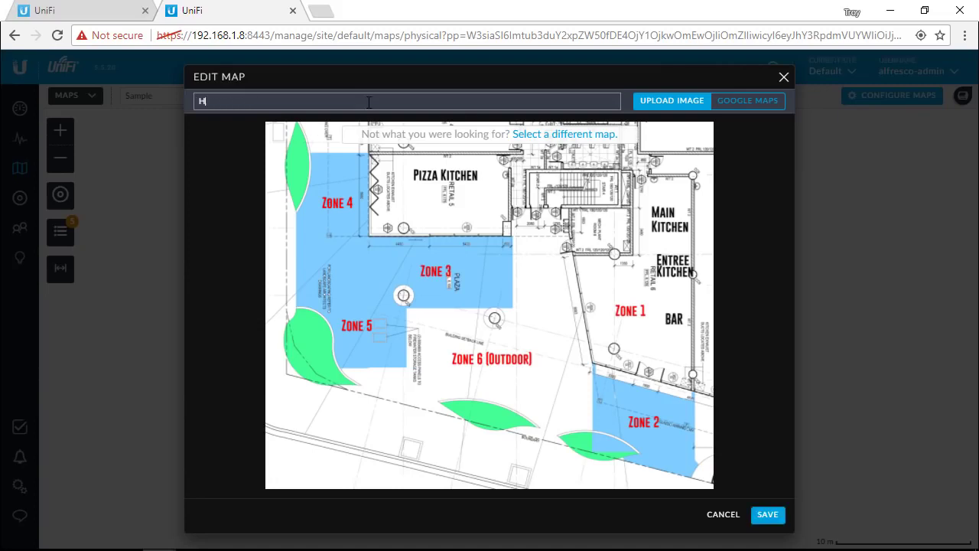
{"action": "type", "text": "amilton Avenue"}
{"action": "left_click", "coordinate": [766, 515]}
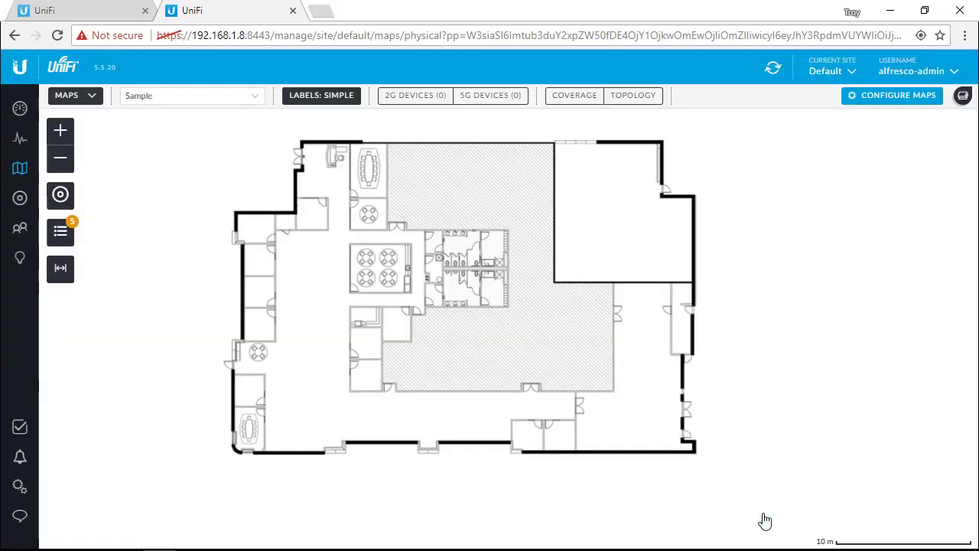
Select the Hamilton Avenue map and zoom and centre it so Zones 1–6 are in view
{"action": "left_click", "coordinate": [258, 99]}
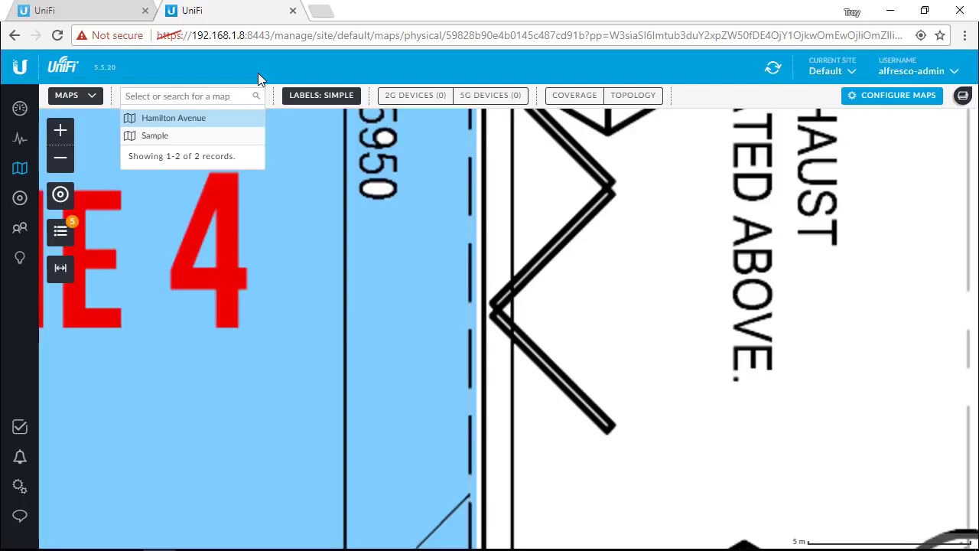
{"action": "left_click", "coordinate": [258, 87]}
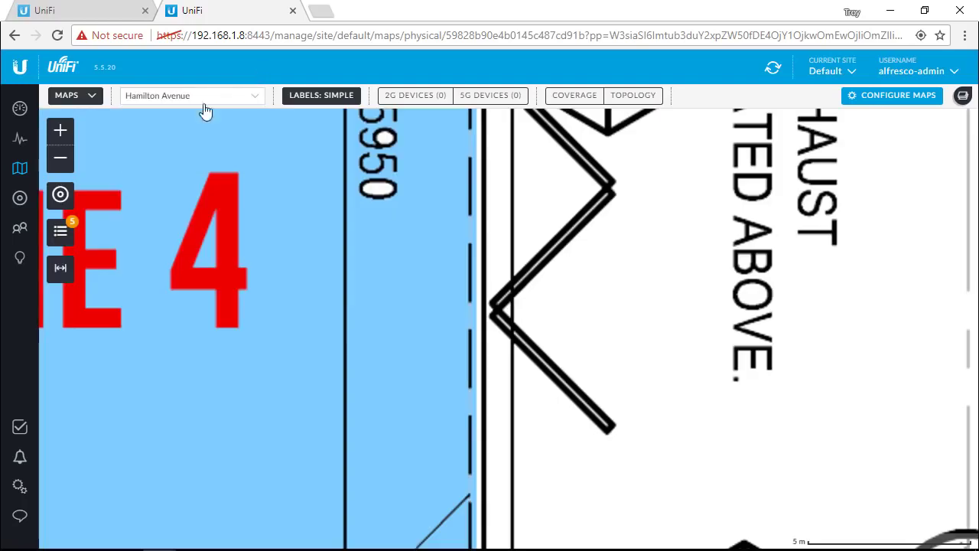
{"action": "left_click", "coordinate": [68, 171]}
{"action": "left_click", "coordinate": [67, 171]}
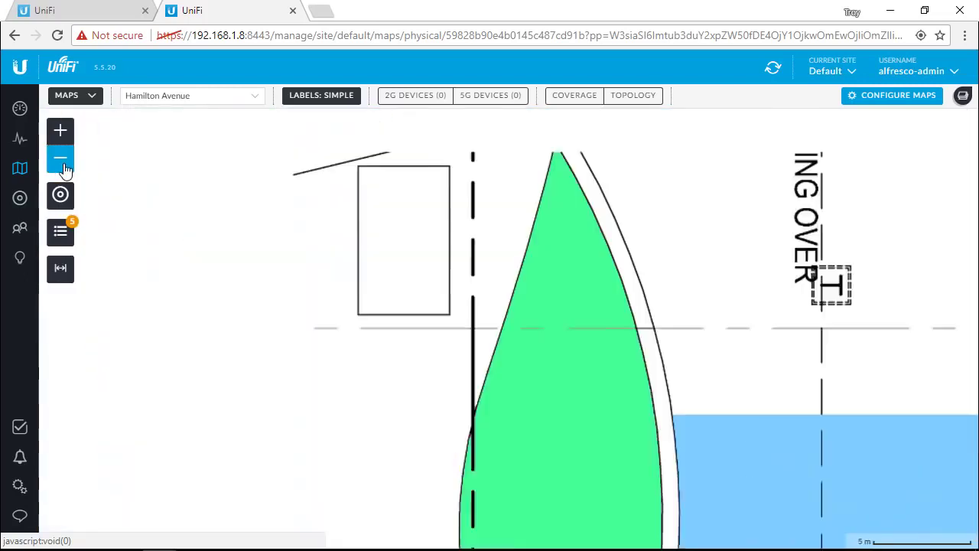
{"action": "left_click", "coordinate": [66, 170]}
{"action": "left_click", "coordinate": [66, 170]}
{"action": "left_click", "coordinate": [62, 173]}
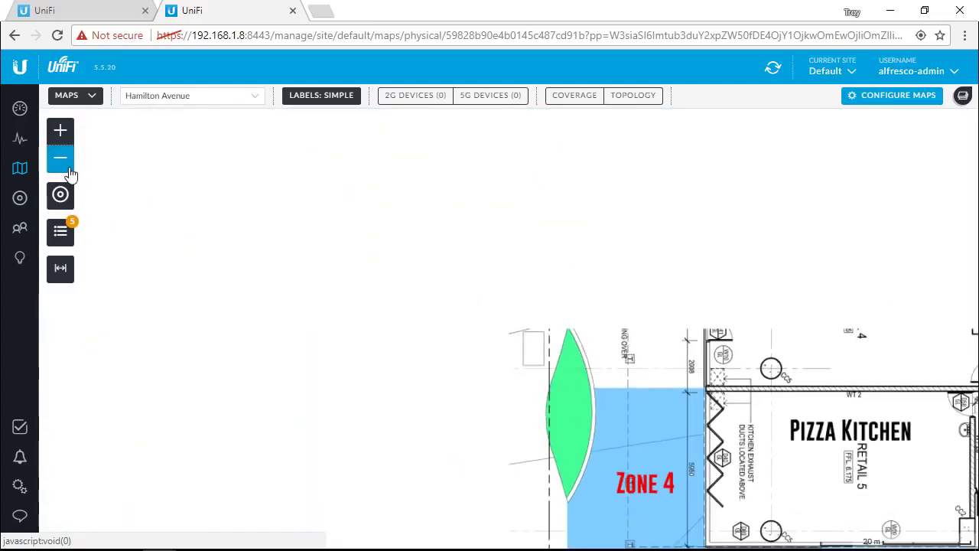
{"action": "left_click_drag", "start_coordinate": [685, 491], "coordinate": [436, 306]}
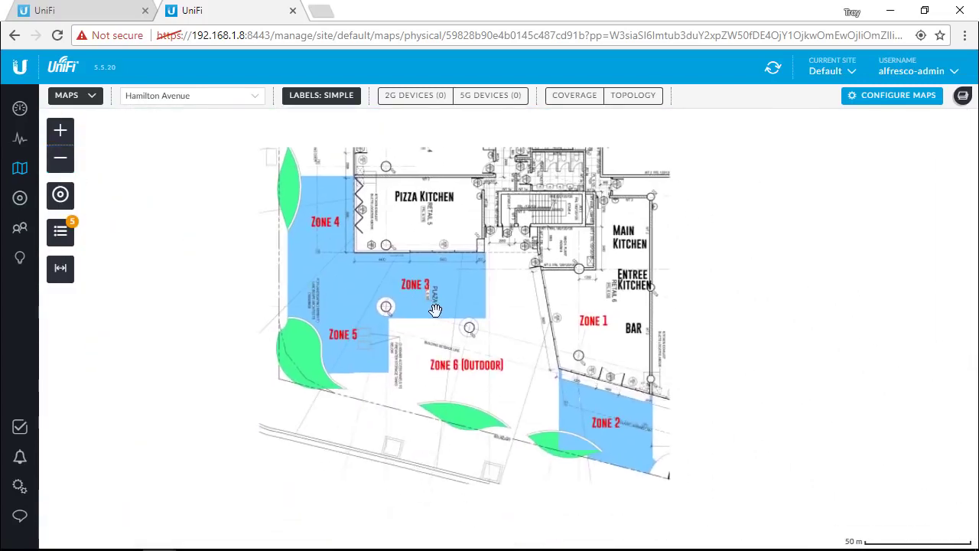
{"action": "left_click", "coordinate": [61, 132]}
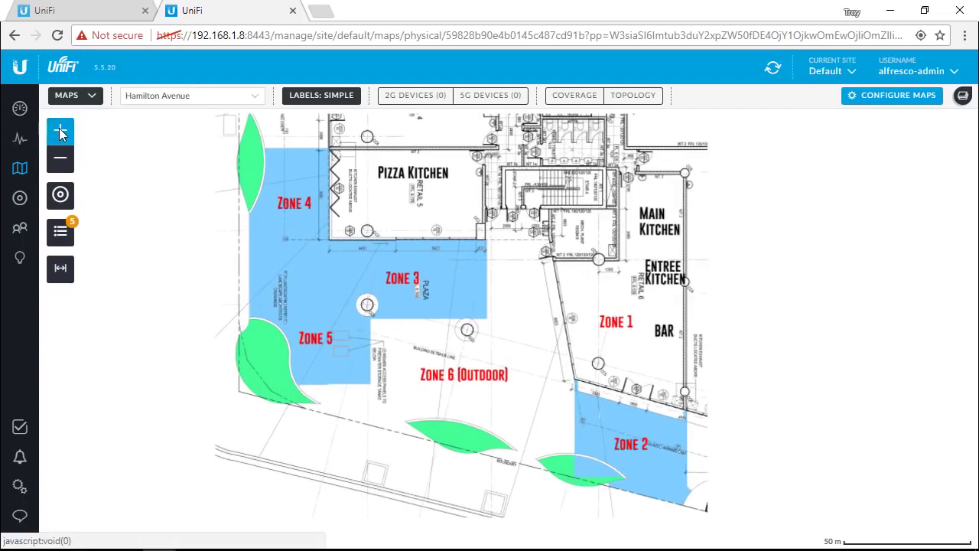
{"action": "left_click", "coordinate": [61, 131]}
{"action": "left_click_drag", "start_coordinate": [395, 257], "coordinate": [420, 278]}
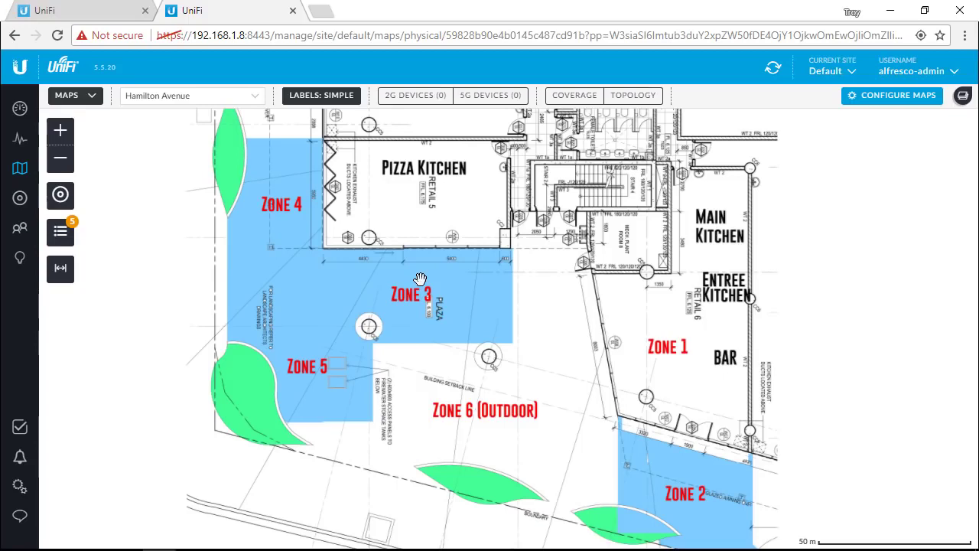
Scale the map with a reference line along the Pizza Kitchen wall set to 10.3 m
{"action": "left_click", "coordinate": [62, 275]}
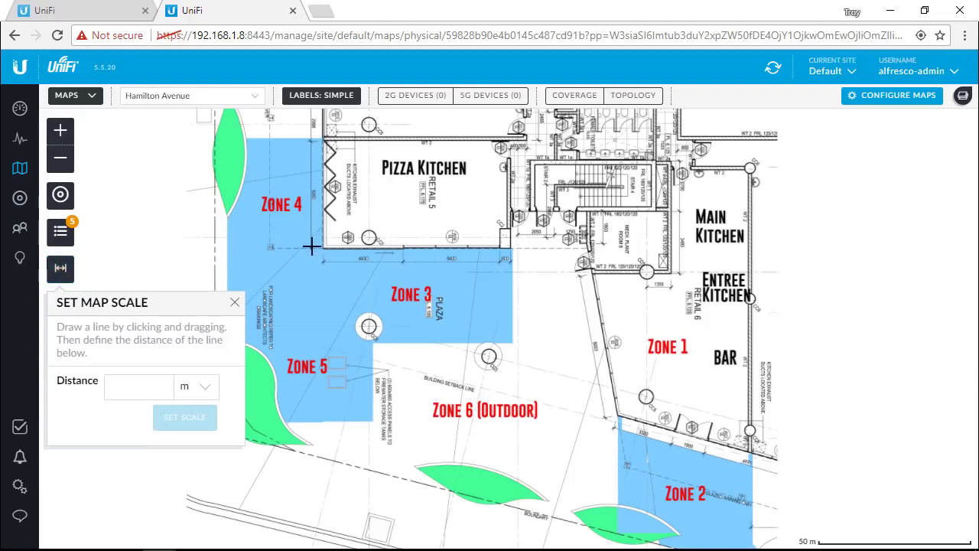
{"action": "left_click_drag", "start_coordinate": [325, 248], "coordinate": [514, 249]}
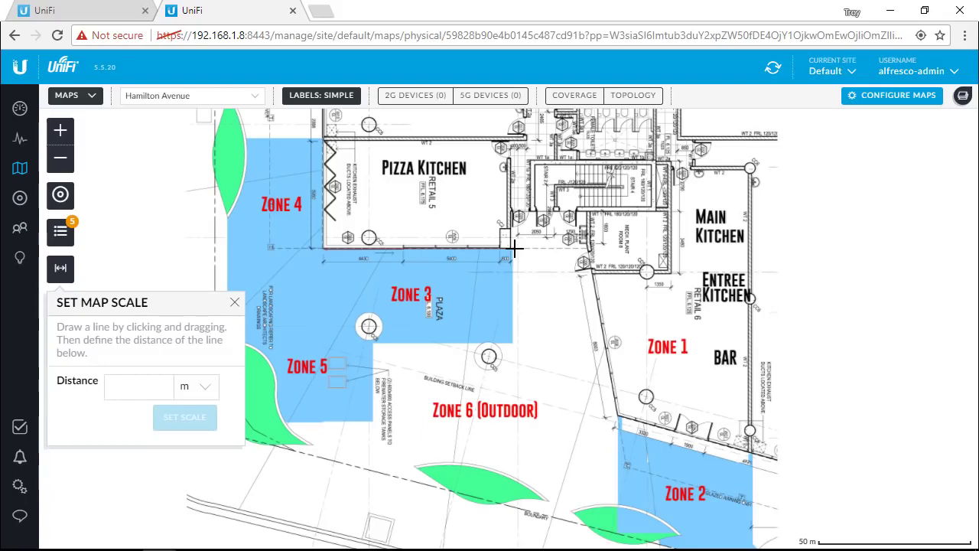
{"action": "left_click", "coordinate": [149, 383]}
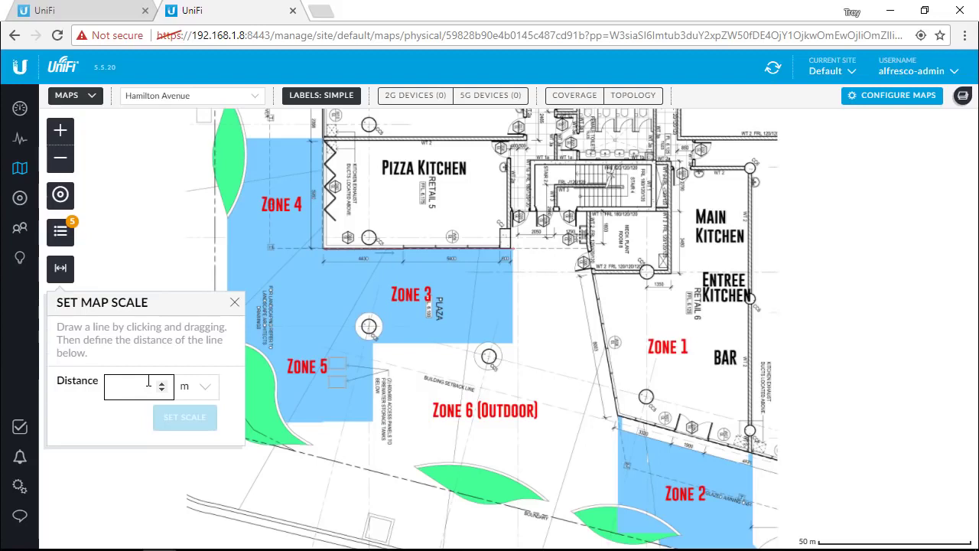
{"action": "type", "text": "10.3"}
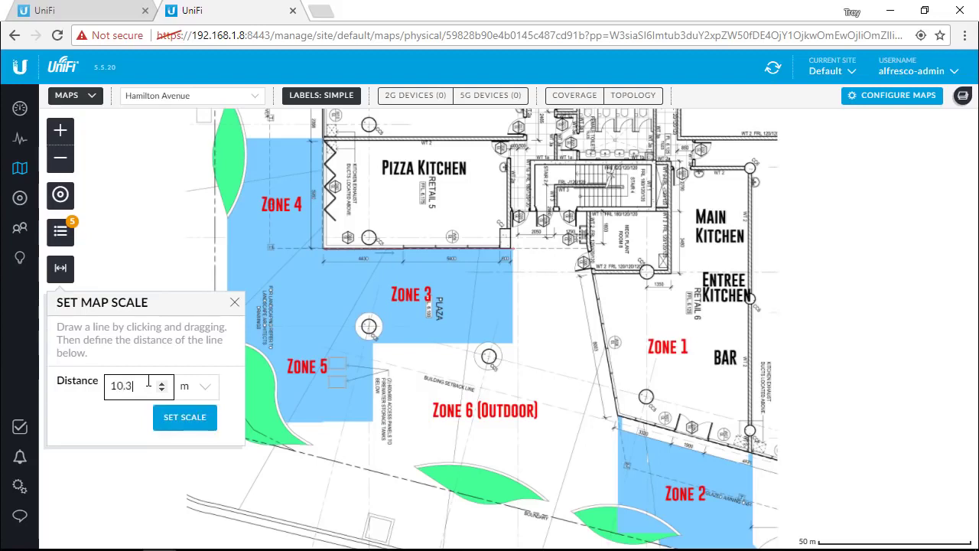
{"action": "left_click", "coordinate": [175, 421]}
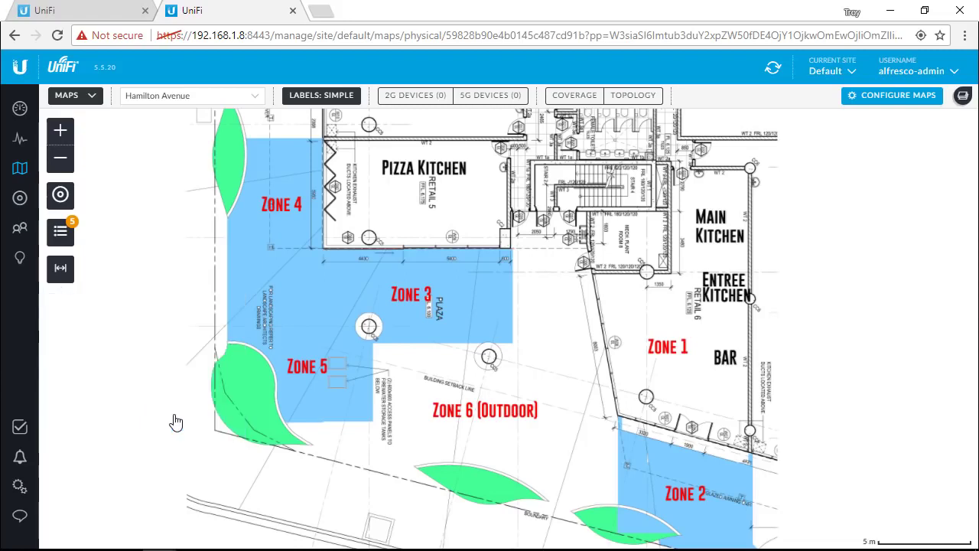
Place the Main Entrance AP, Cashier Switch, Main Kitchen AP, Outdoor AP and Security Gateway on the plan
{"action": "left_click", "coordinate": [66, 240]}
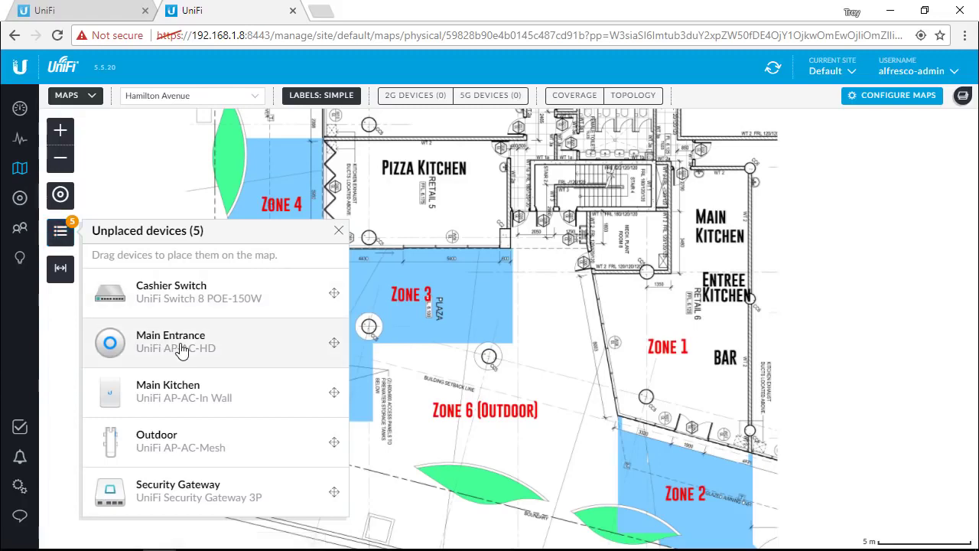
{"action": "mouse_move", "coordinate": [182, 349]}
{"action": "left_mouse_down"}
{"action": "mouse_move", "coordinate": [324, 343]}
{"action": "mouse_move", "coordinate": [380, 356]}
{"action": "mouse_move", "coordinate": [368, 345]}
{"action": "left_mouse_up"}
{"action": "left_click_drag", "start_coordinate": [195, 294], "coordinate": [374, 232]}
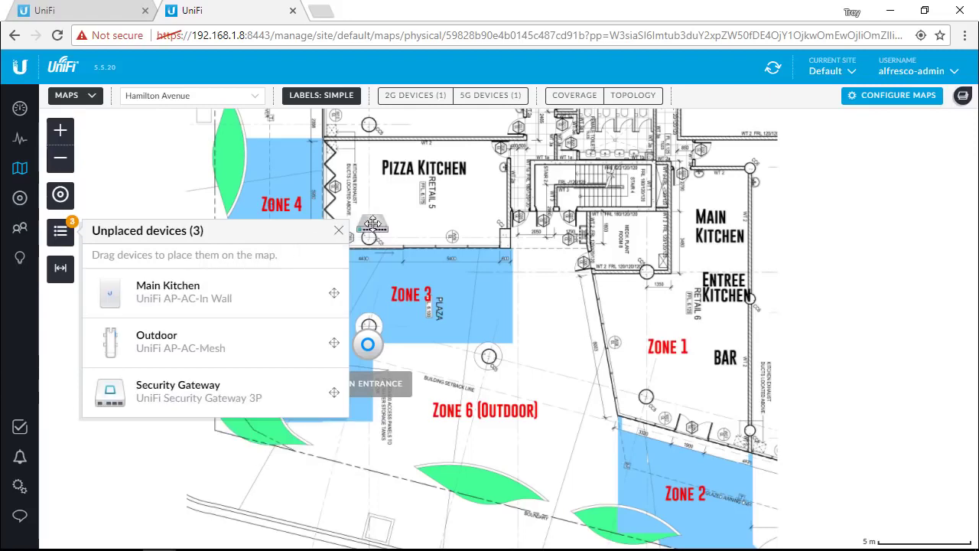
{"action": "left_click_drag", "start_coordinate": [156, 284], "coordinate": [729, 202]}
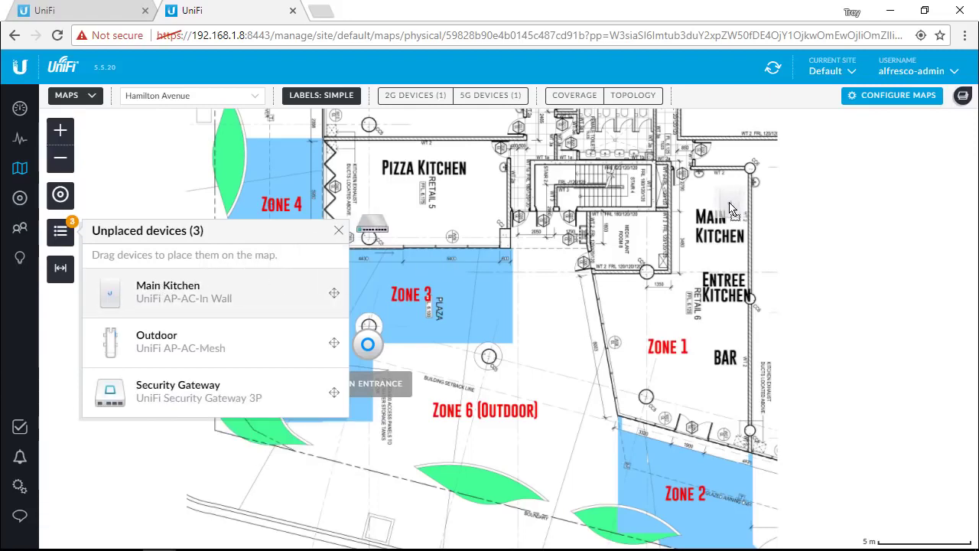
{"action": "left_click_drag", "start_coordinate": [161, 296], "coordinate": [516, 454]}
{"action": "left_click_drag", "start_coordinate": [167, 306], "coordinate": [716, 413]}
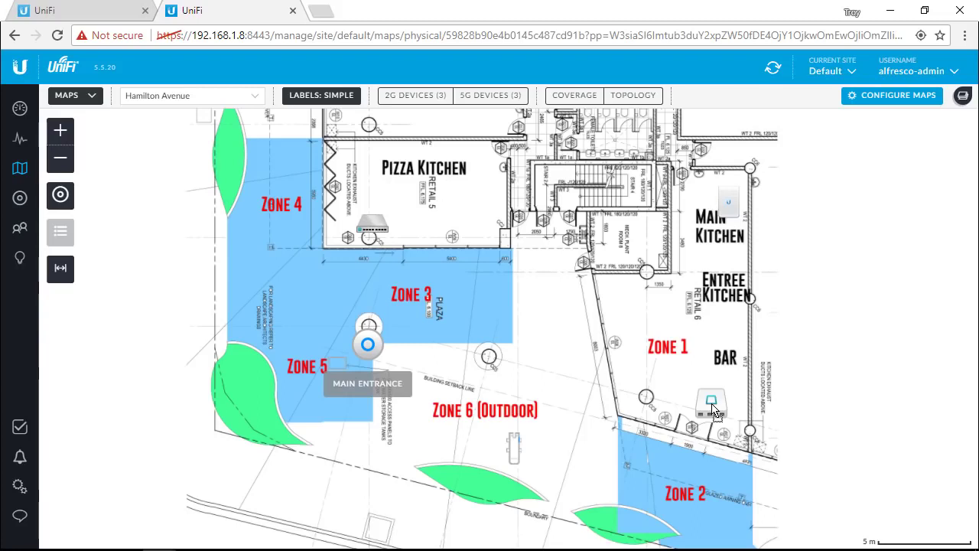
{"action": "left_click_drag", "start_coordinate": [364, 337], "coordinate": [320, 270]}
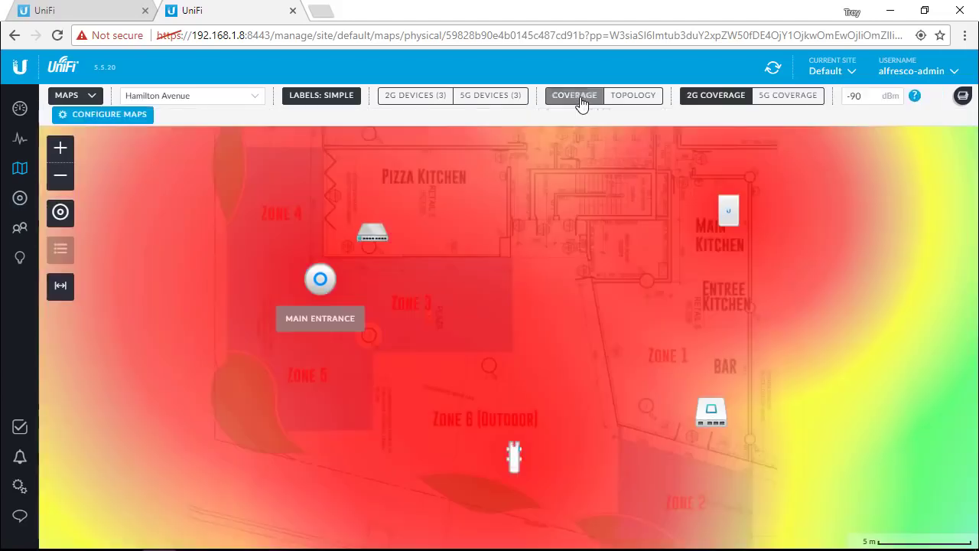
Show the 5G coverage heatmap and topology link lines on the Hamilton Avenue map
{"action": "left_click", "coordinate": [574, 96]}
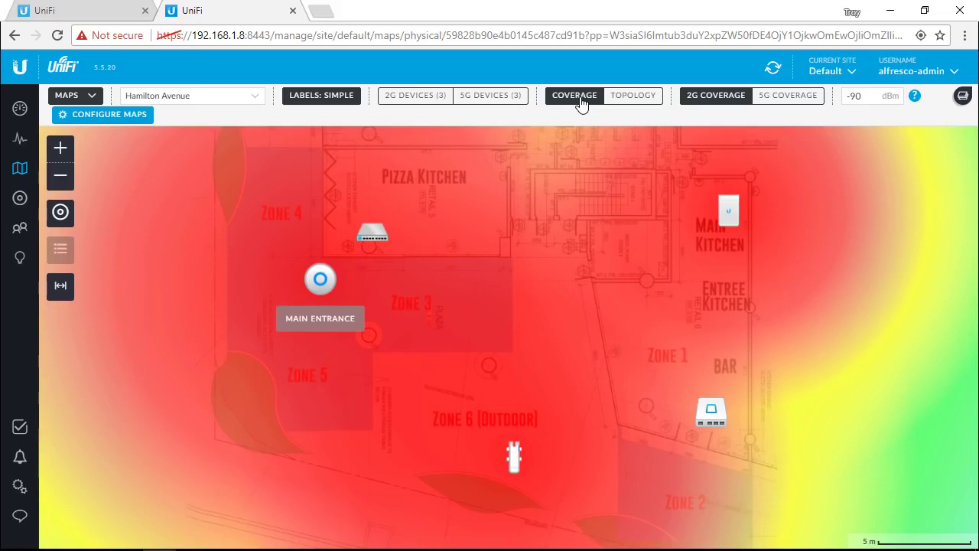
{"action": "left_click", "coordinate": [784, 104]}
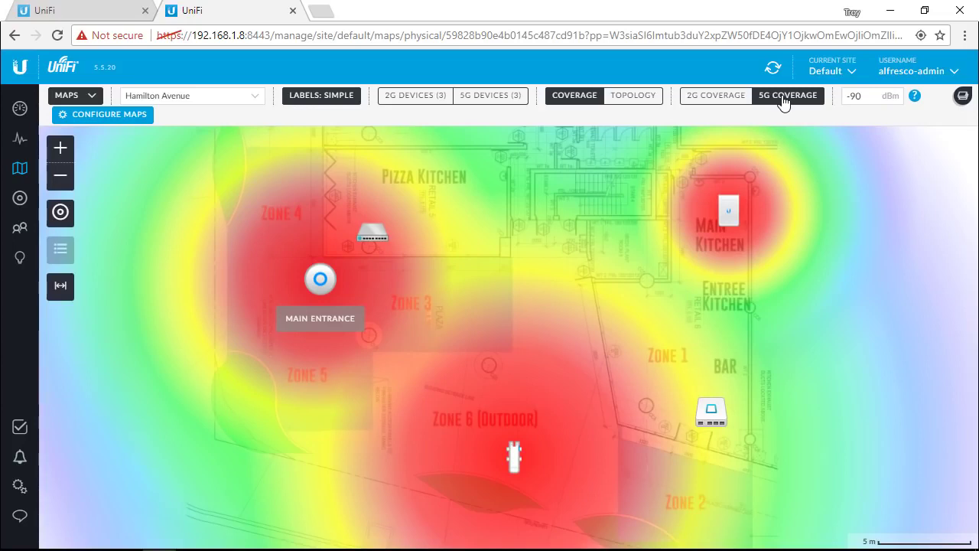
{"action": "left_click", "coordinate": [640, 97]}
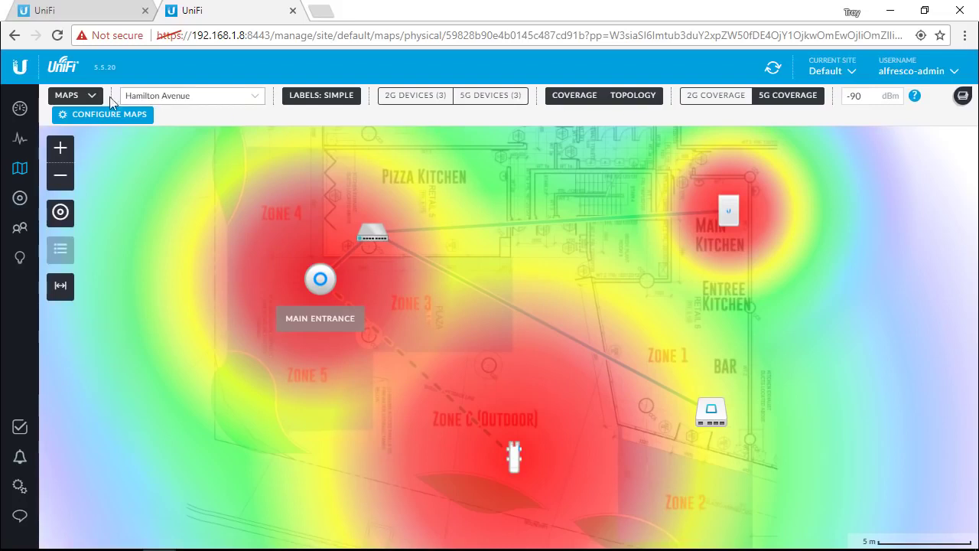
Switch to the Topology view with link labels and connected clients shown
{"action": "left_click", "coordinate": [85, 101]}
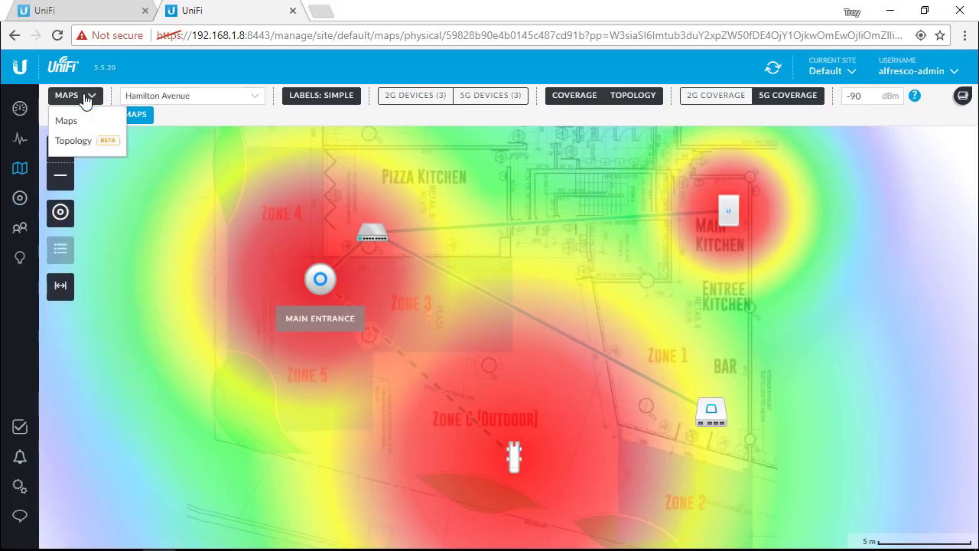
{"action": "left_click", "coordinate": [73, 142]}
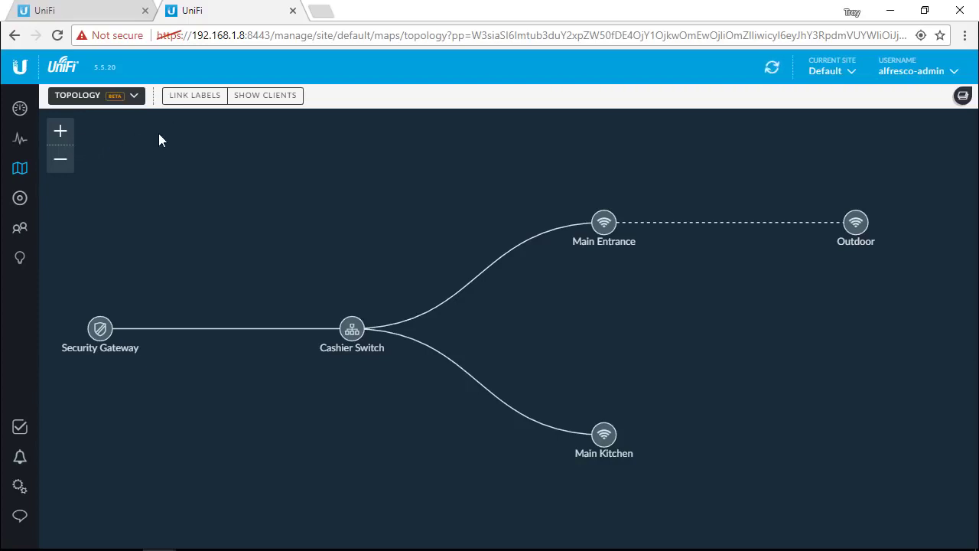
{"action": "left_click", "coordinate": [191, 97]}
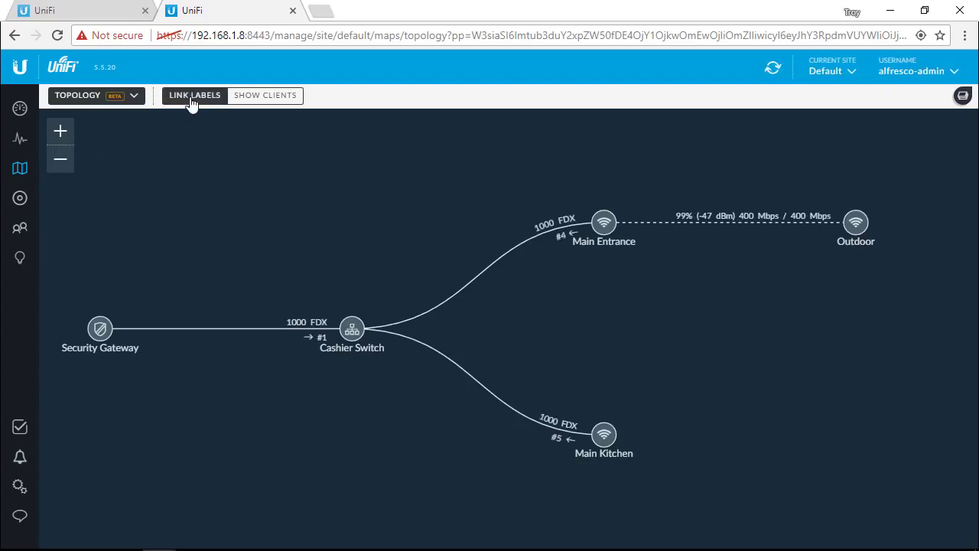
{"action": "left_click", "coordinate": [268, 97]}
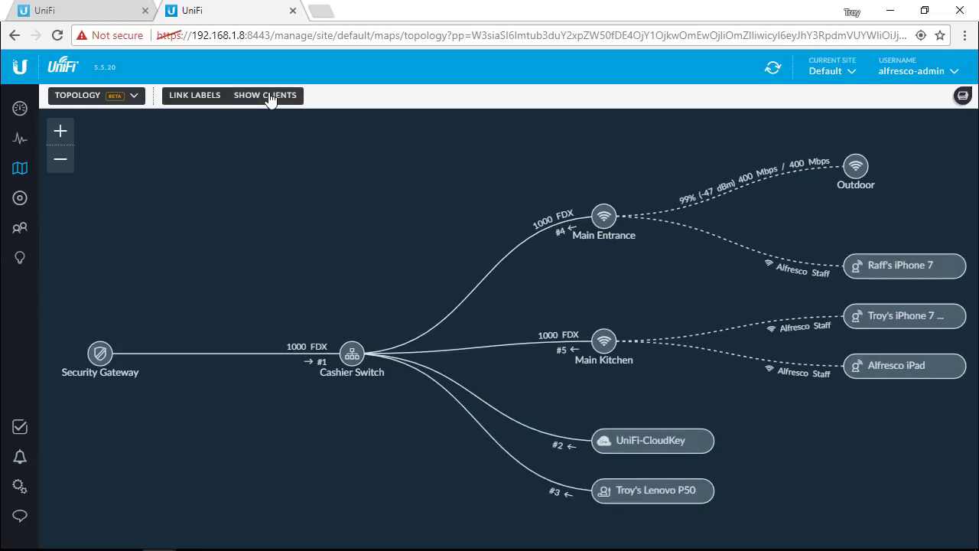